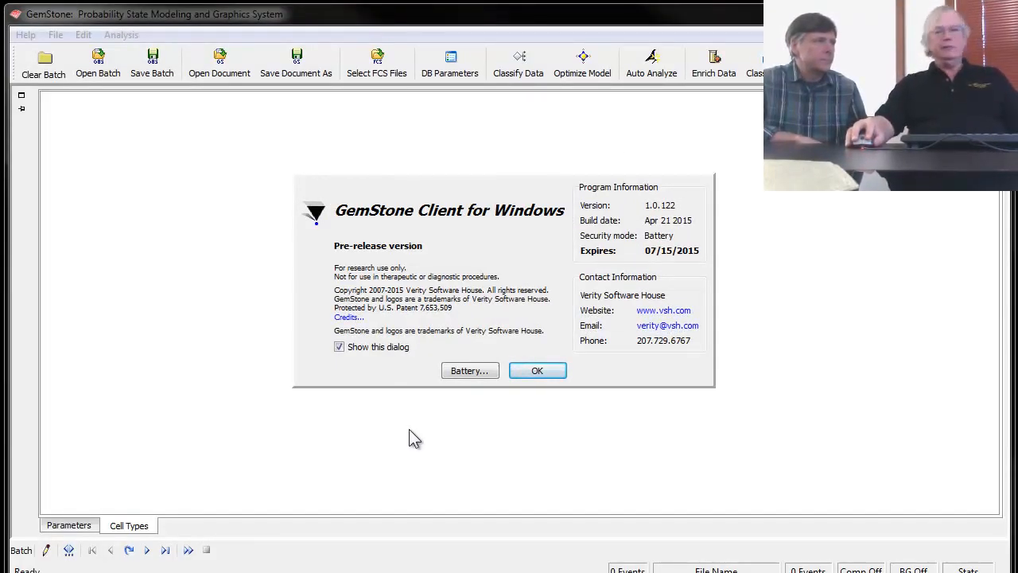
# Dismiss the start-up information and show the batch file list with B_BM1.fcs as the current file.
pyautogui.click(536, 372)
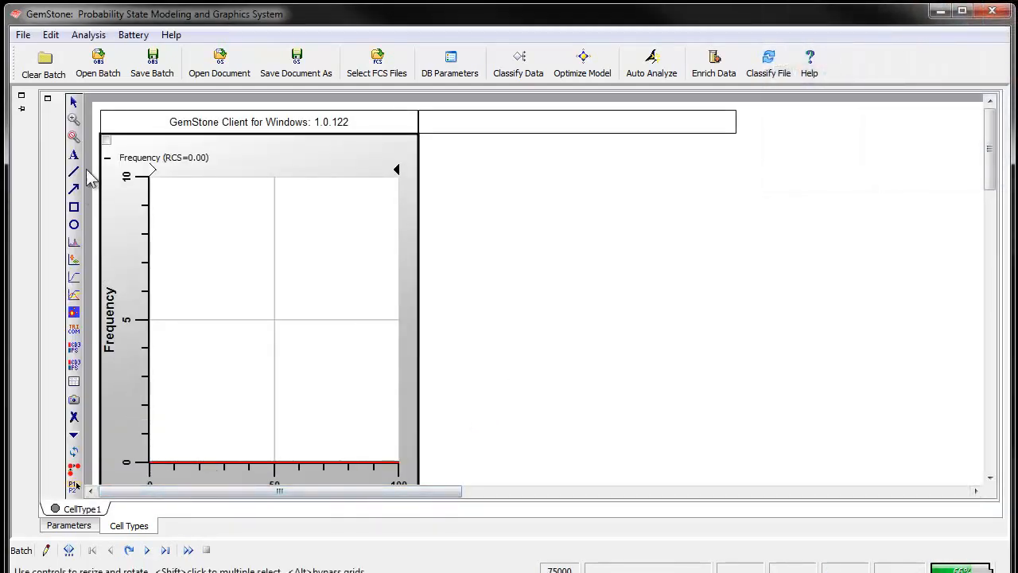
pyautogui.click(48, 100)
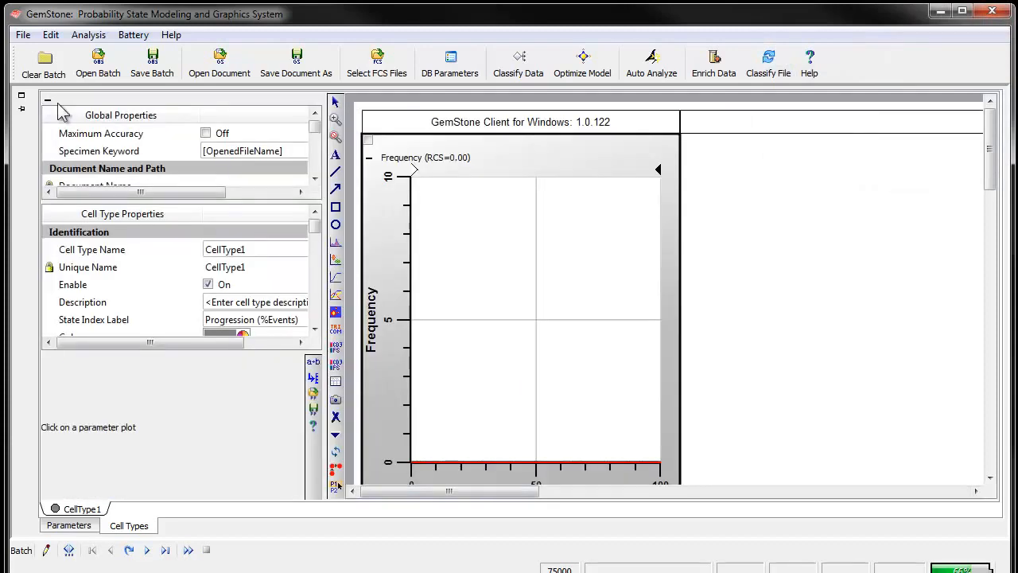
pyautogui.click(47, 100)
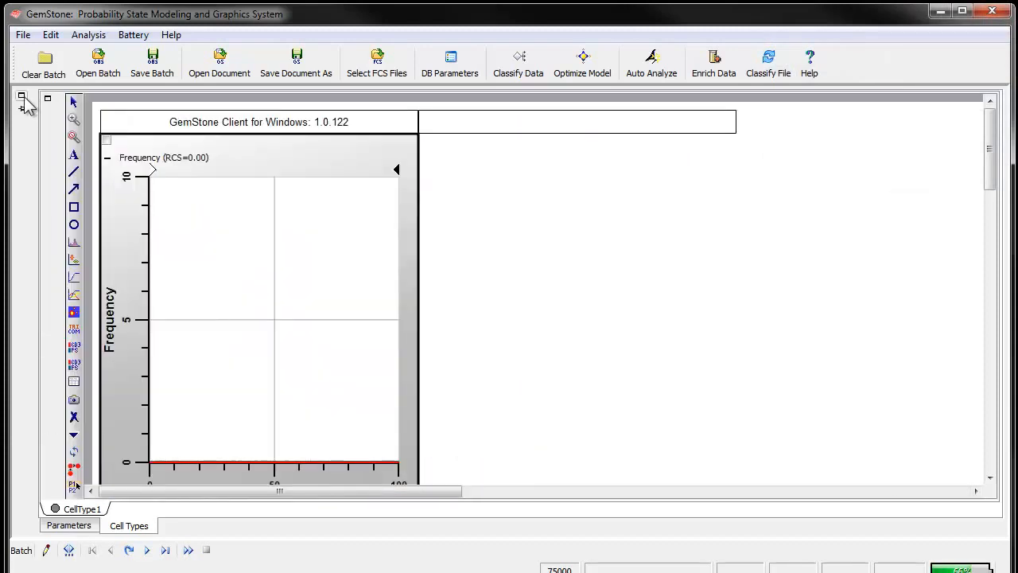
pyautogui.click(22, 96)
pyautogui.click(45, 128)
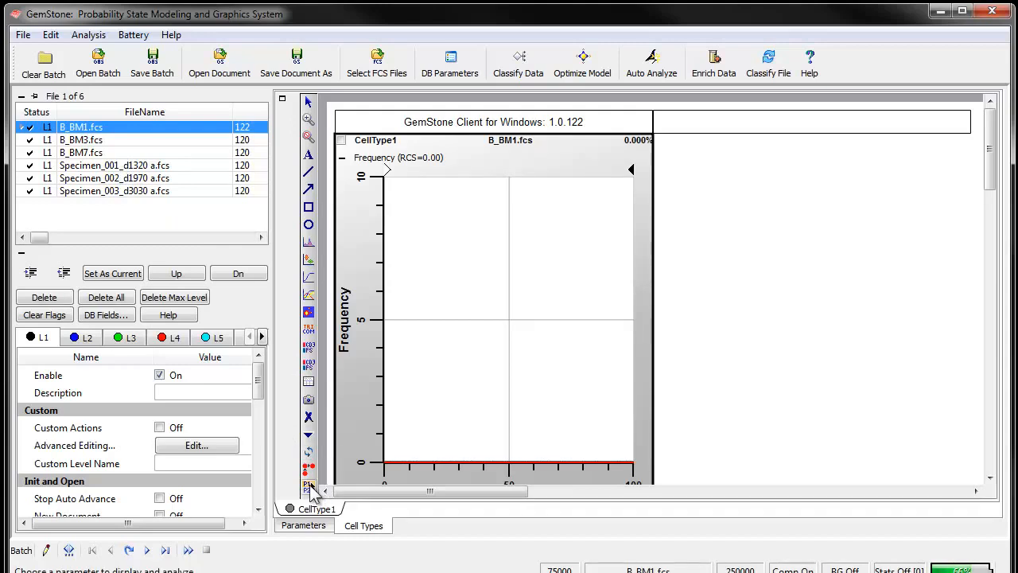
# Add the CD19, SSC-A and CD22 parameters to CellType1.
pyautogui.click(308, 486)
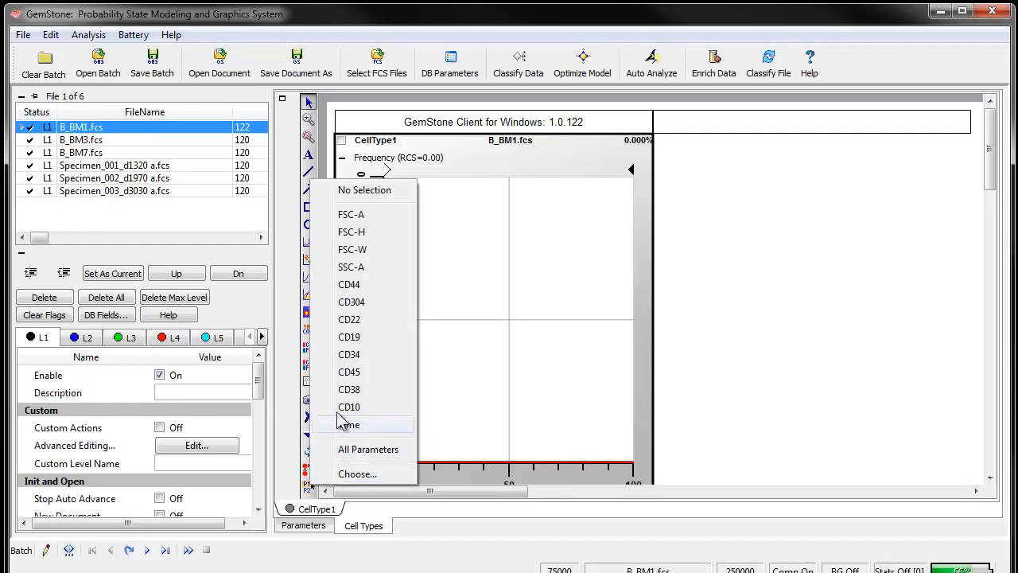
pyautogui.click(348, 341)
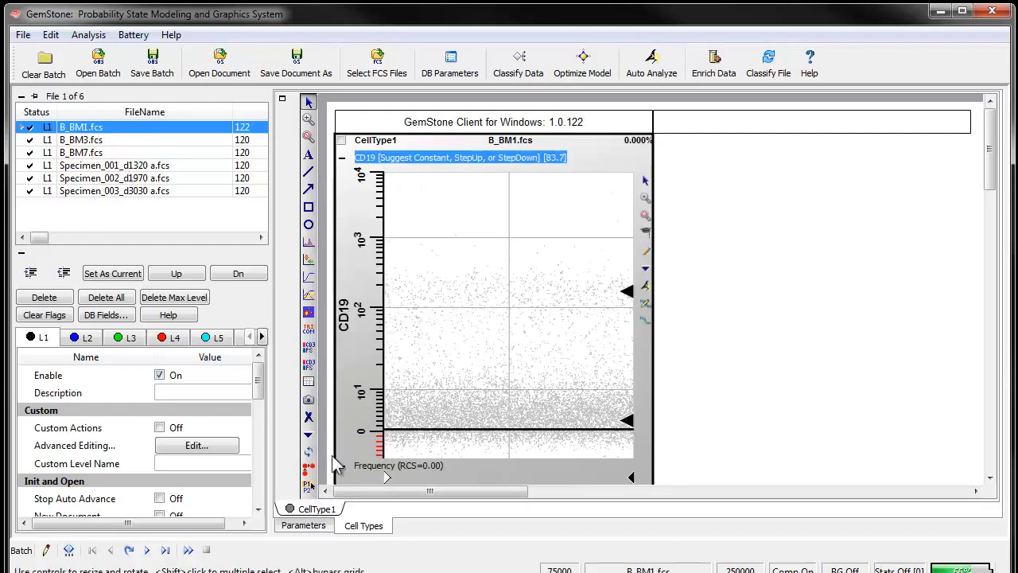
pyautogui.click(308, 486)
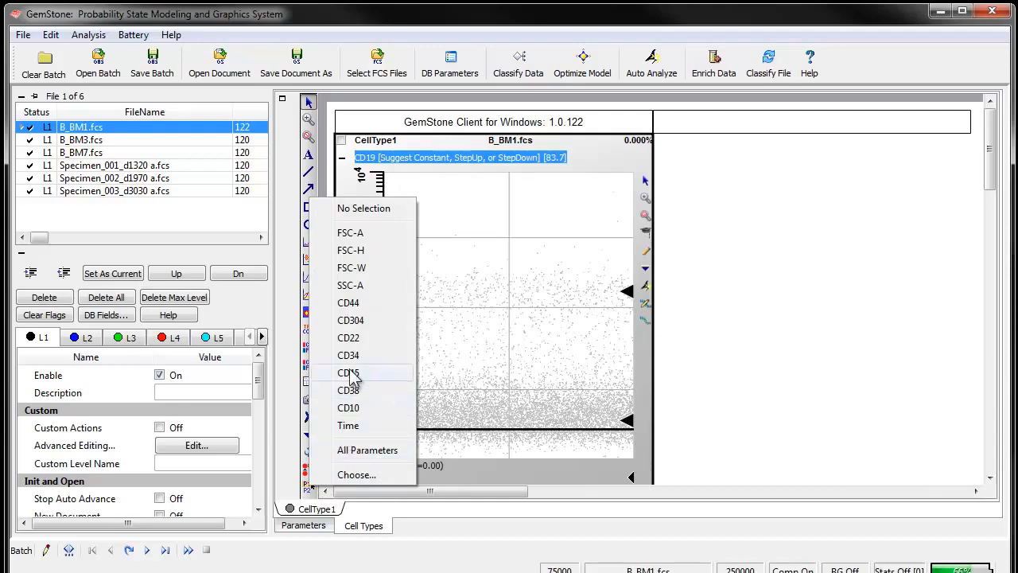
pyautogui.click(346, 284)
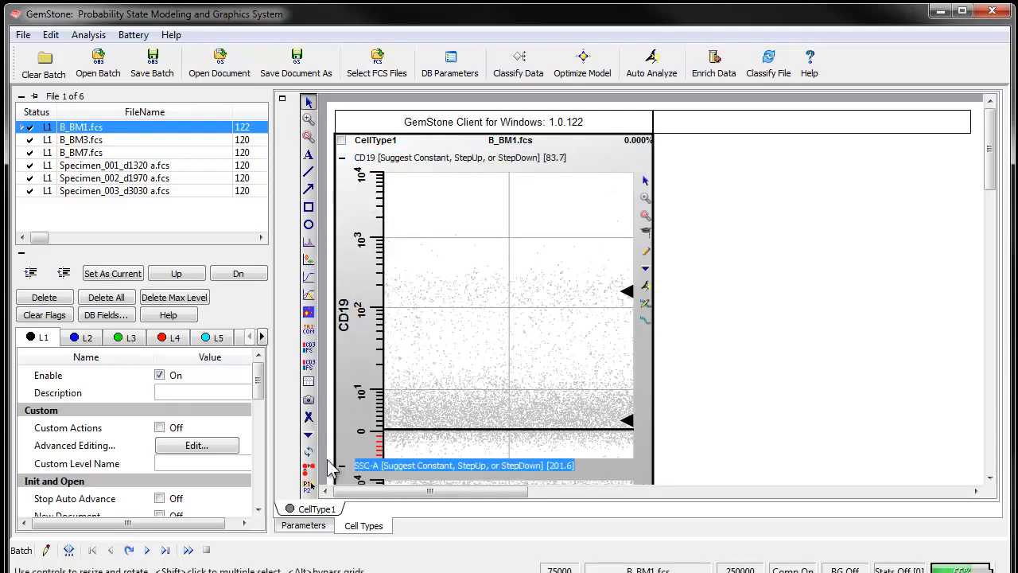
pyautogui.click(309, 486)
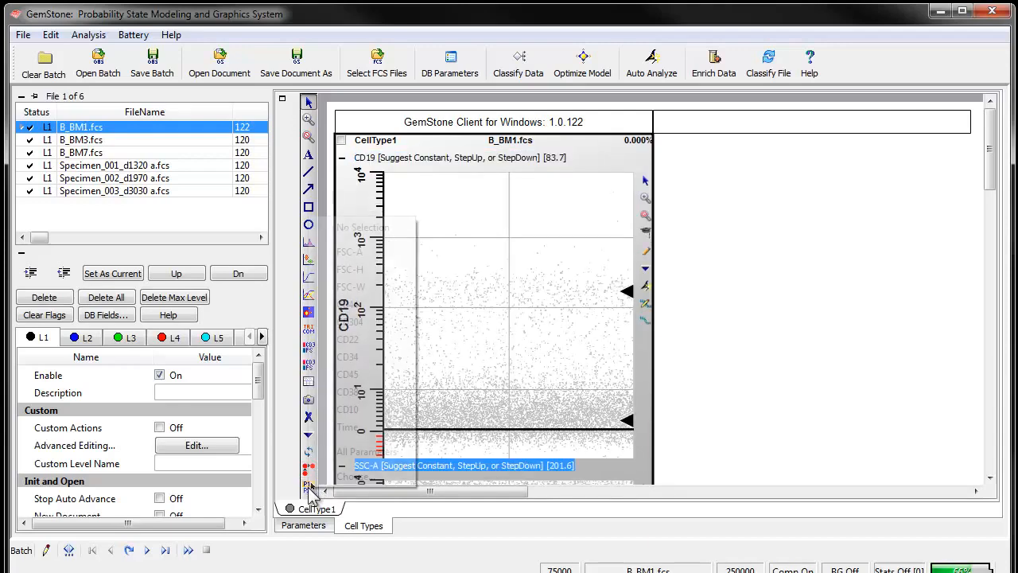
pyautogui.click(348, 340)
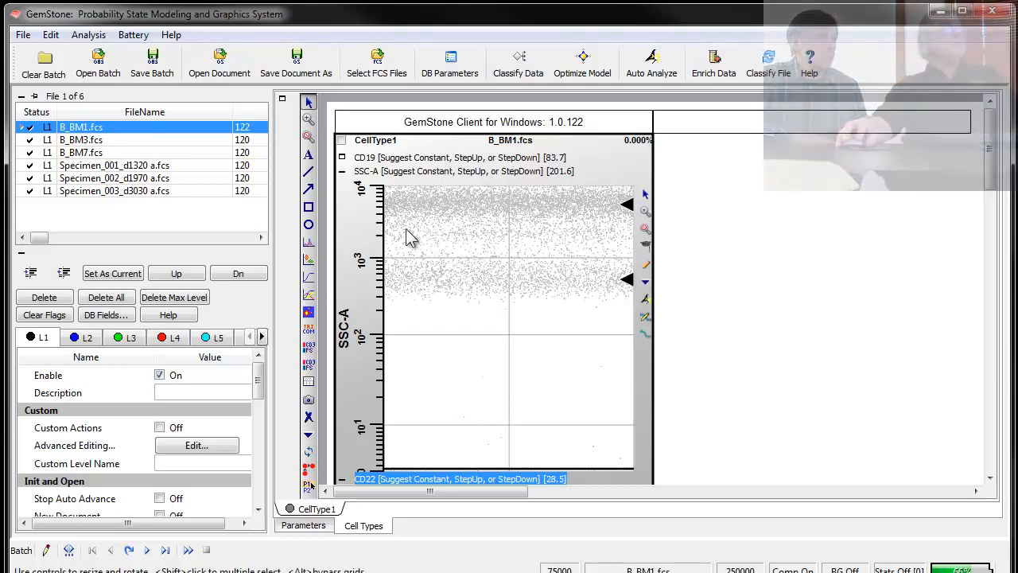
# Expand the CD19 plot and give it a constant profile for the dimmest peak.
pyautogui.click(342, 157)
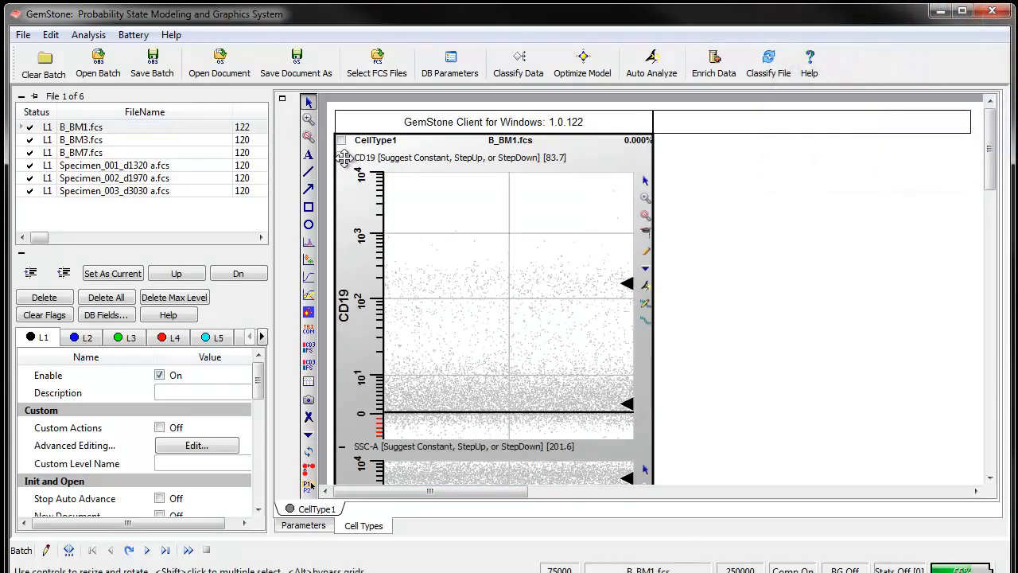
pyautogui.click(646, 232)
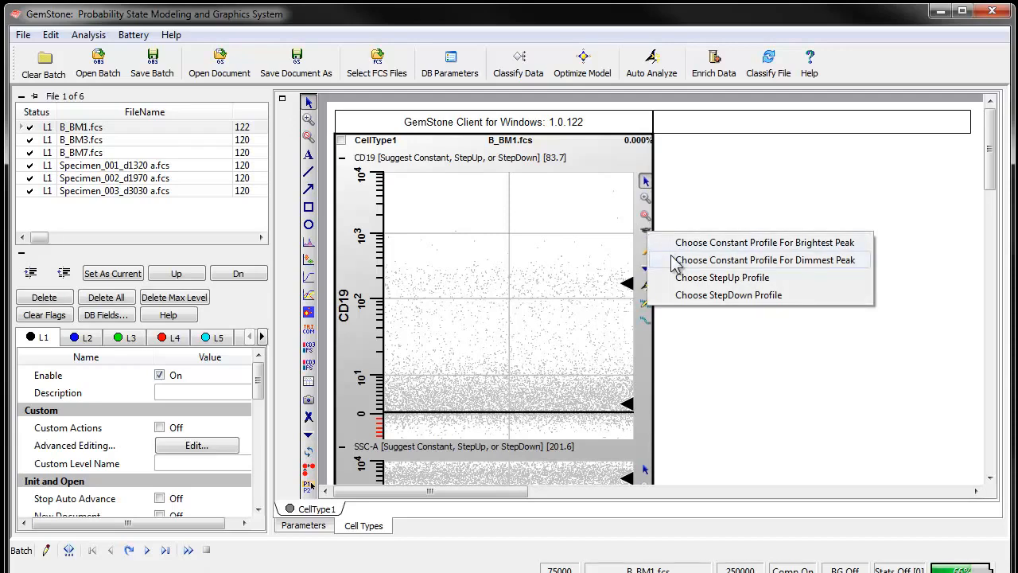
pyautogui.click(768, 260)
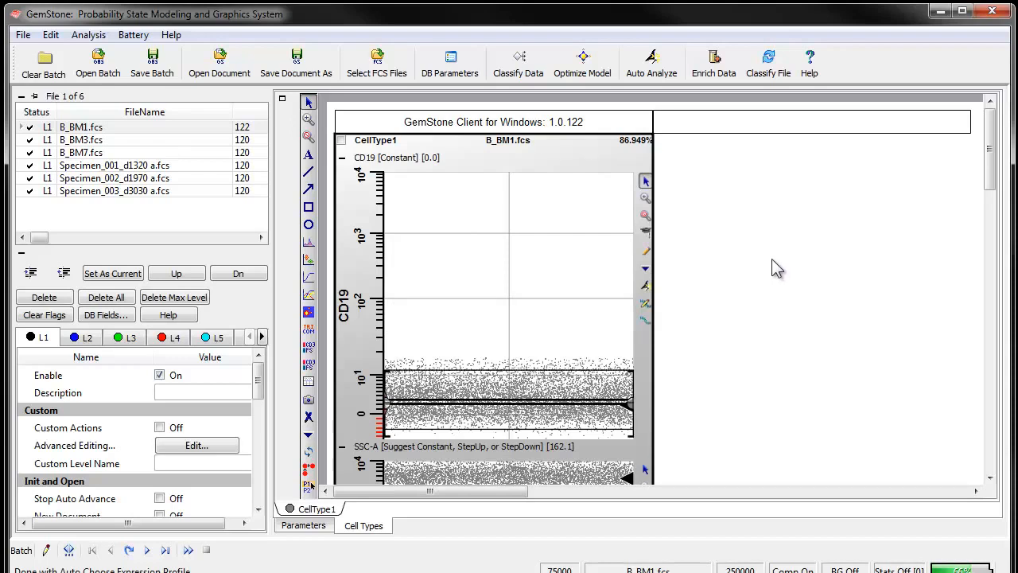
pyautogui.click(649, 233)
pyautogui.click(602, 238)
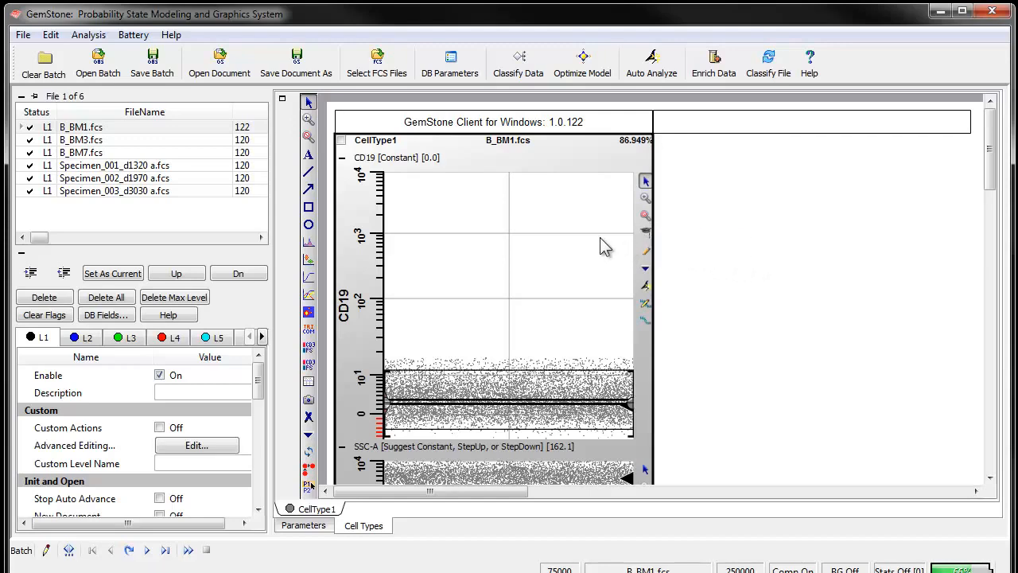
# Set the distribution type of the CD19 expression profile to Low Pass.
pyautogui.click(644, 256)
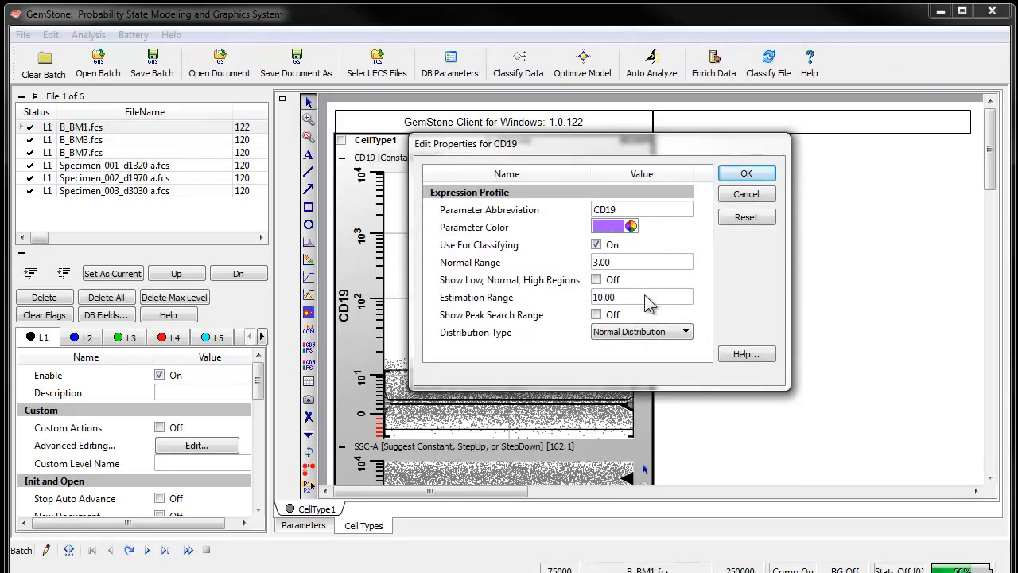
pyautogui.click(629, 334)
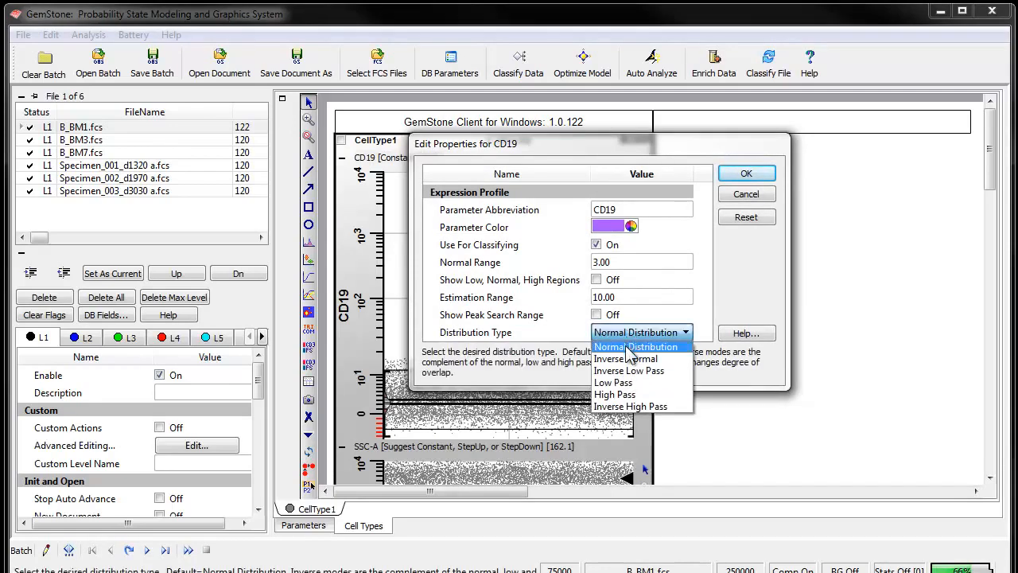
pyautogui.click(623, 382)
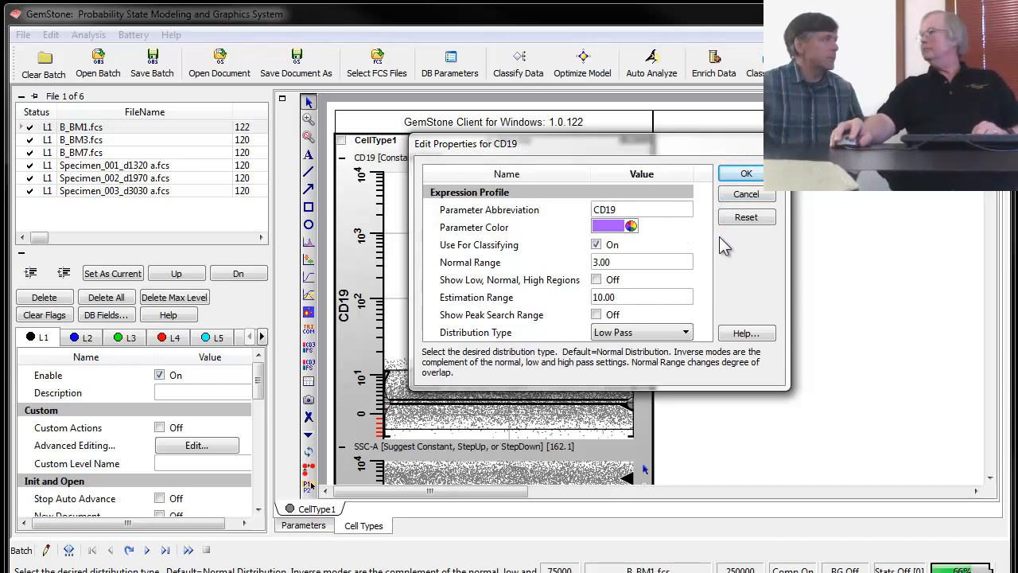
pyautogui.click(758, 174)
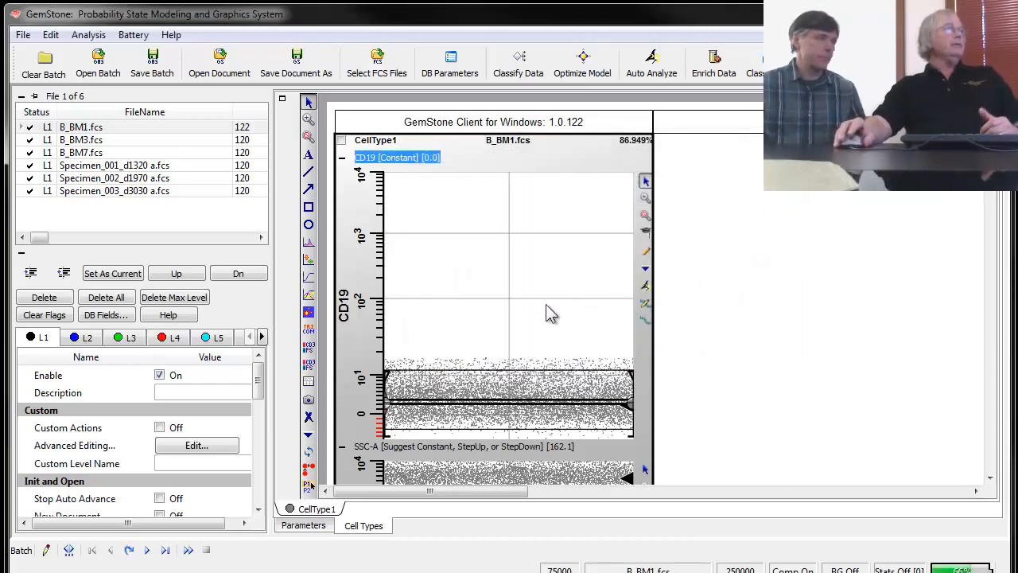
# Turn on Steeper Side Peak Fit for SSC-A peak detection and choose a constant SSC-A profile for the dimmest peak.
pyautogui.scroll(-3, 728, 300)
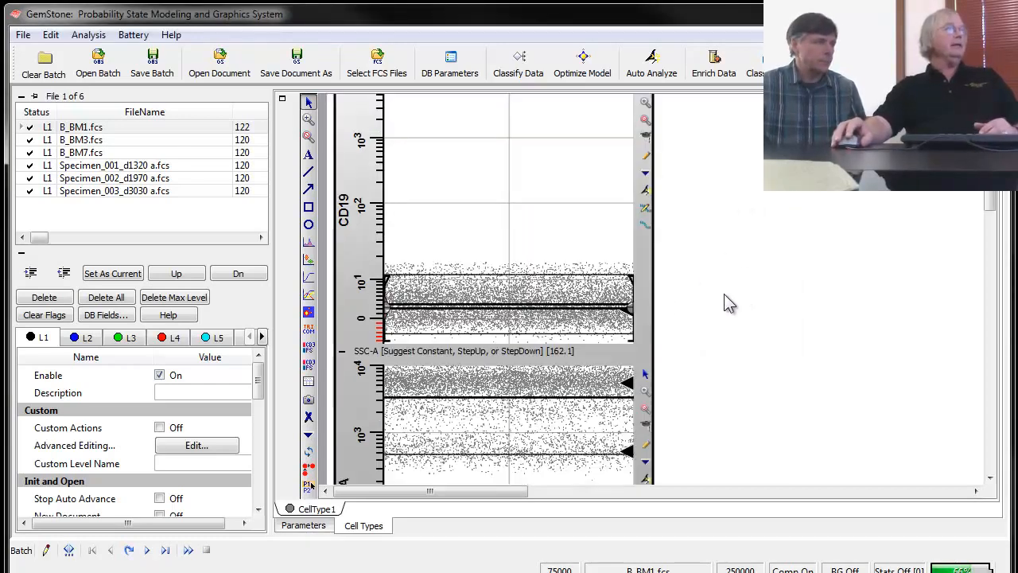
pyautogui.scroll(1, 728, 303)
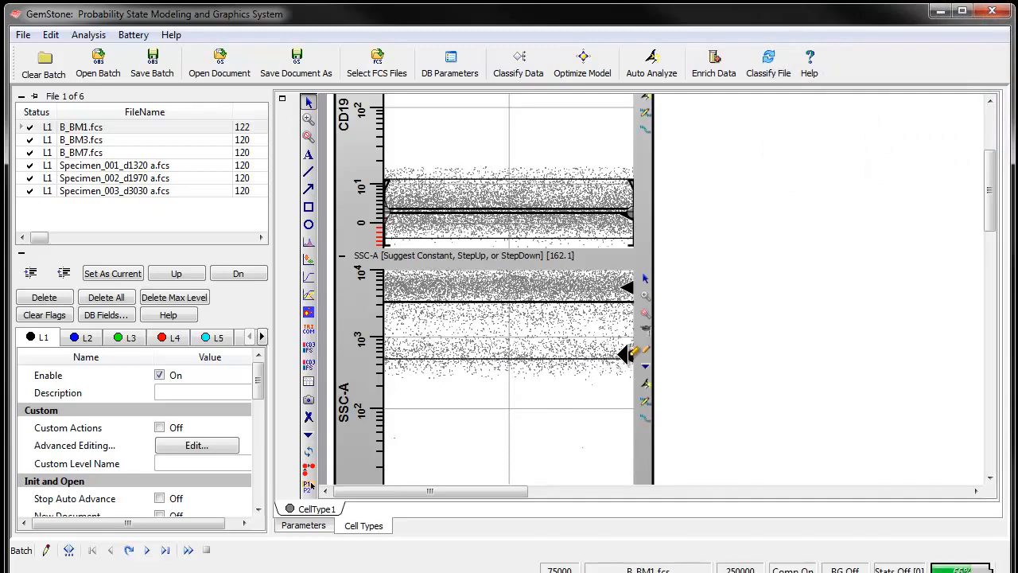
pyautogui.doubleClick(628, 352)
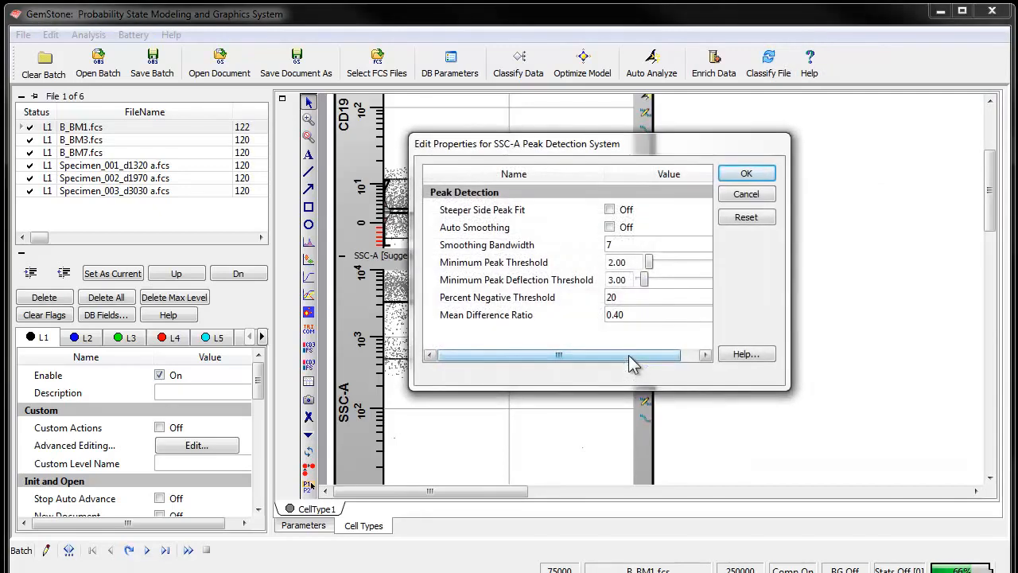
pyautogui.click(611, 210)
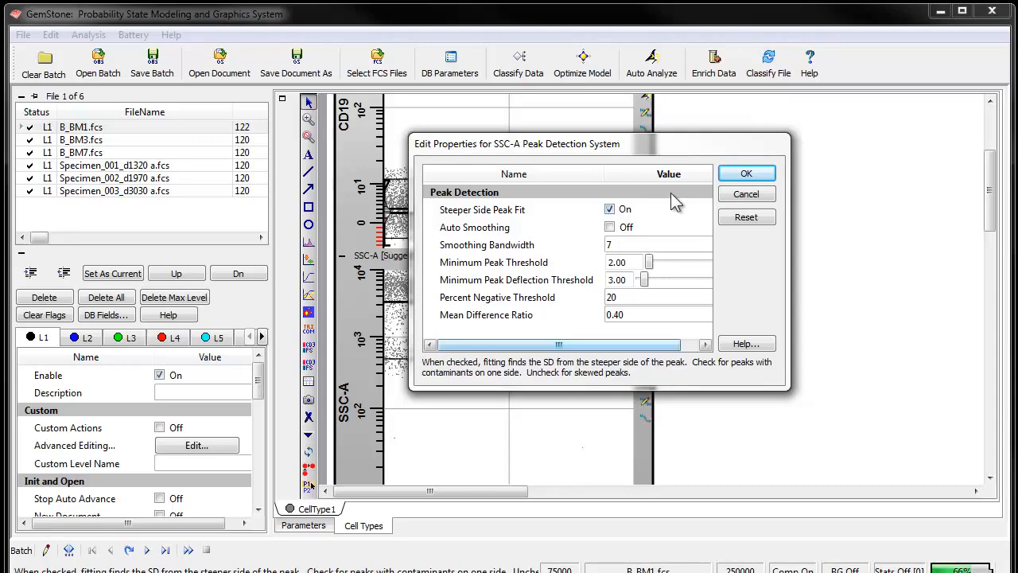
pyautogui.click(736, 175)
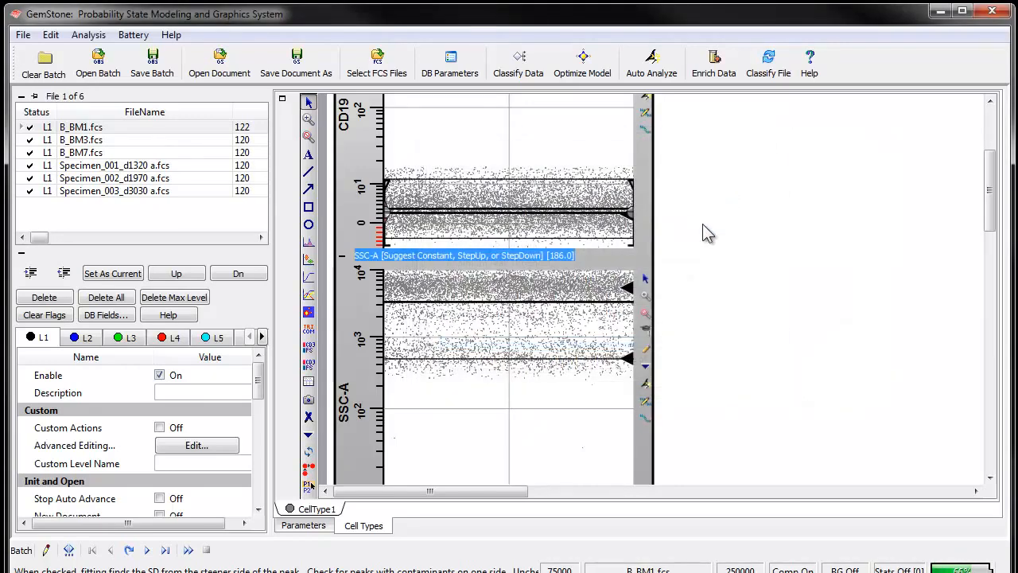
pyautogui.click(646, 331)
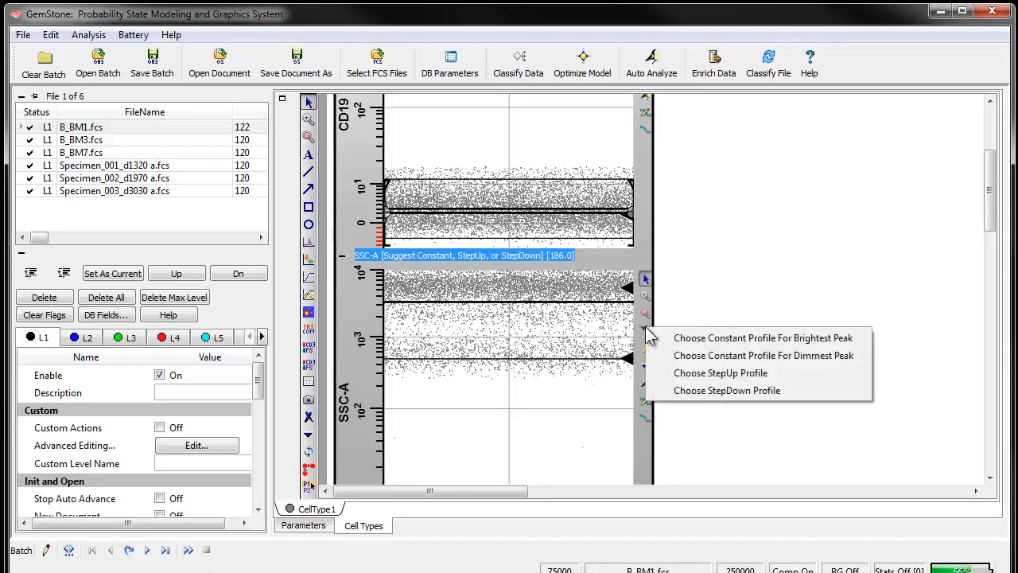
pyautogui.click(697, 355)
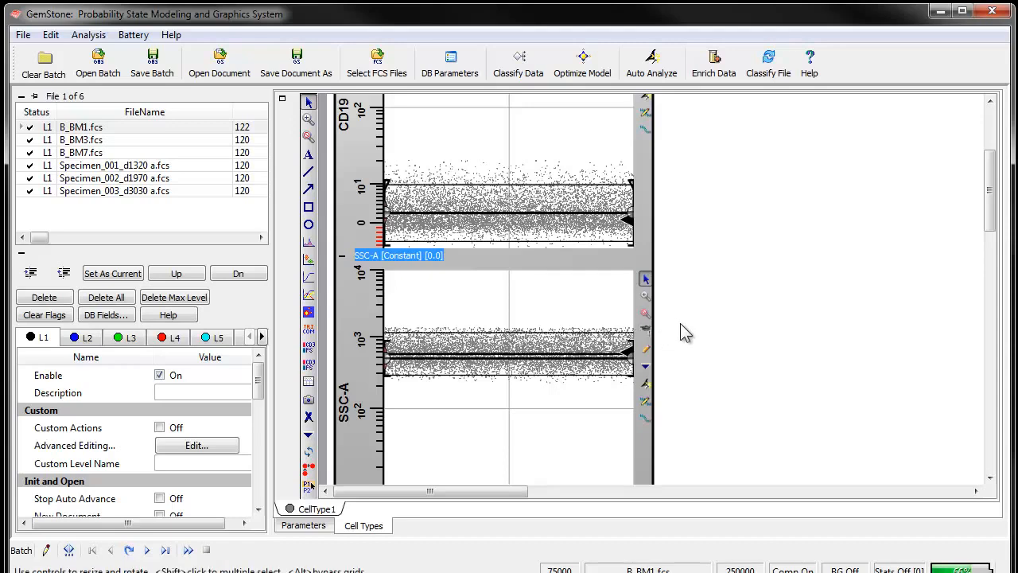
# Choose a constant profile for the dimmest peak on the CD22 plot.
pyautogui.scroll(-3, 689, 334)
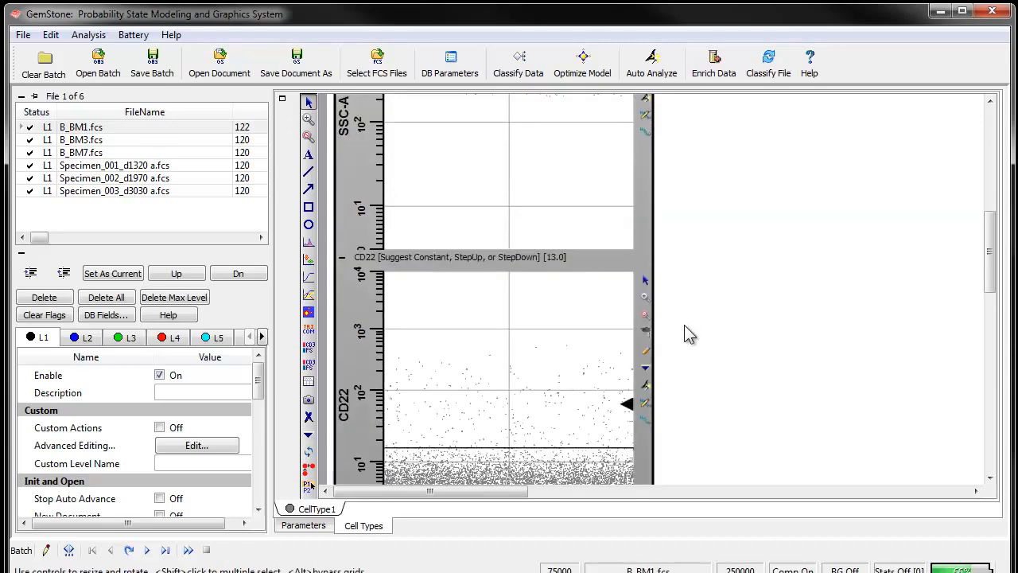
pyautogui.scroll(-3, 689, 334)
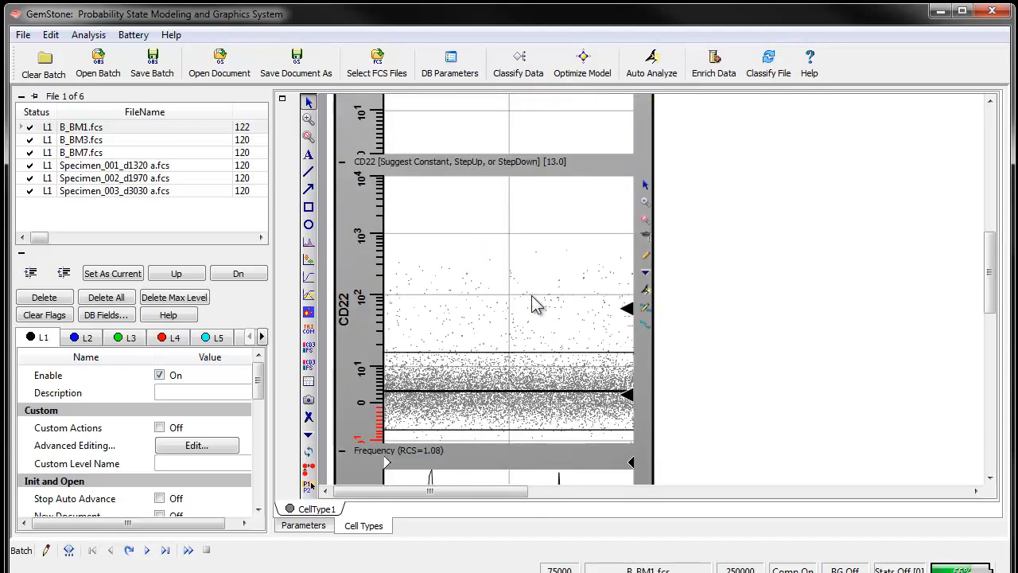
pyautogui.click(645, 236)
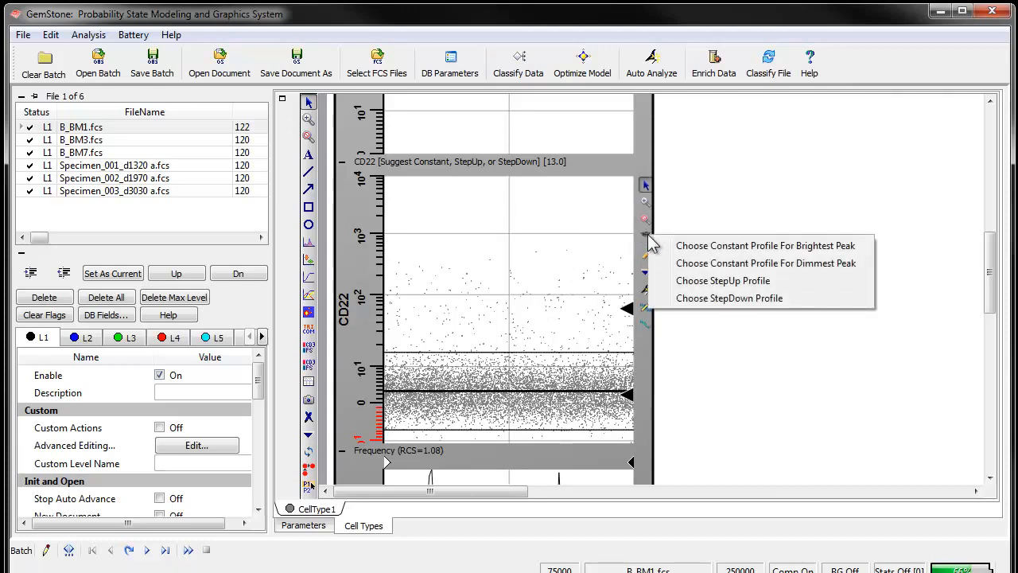
pyautogui.click(682, 264)
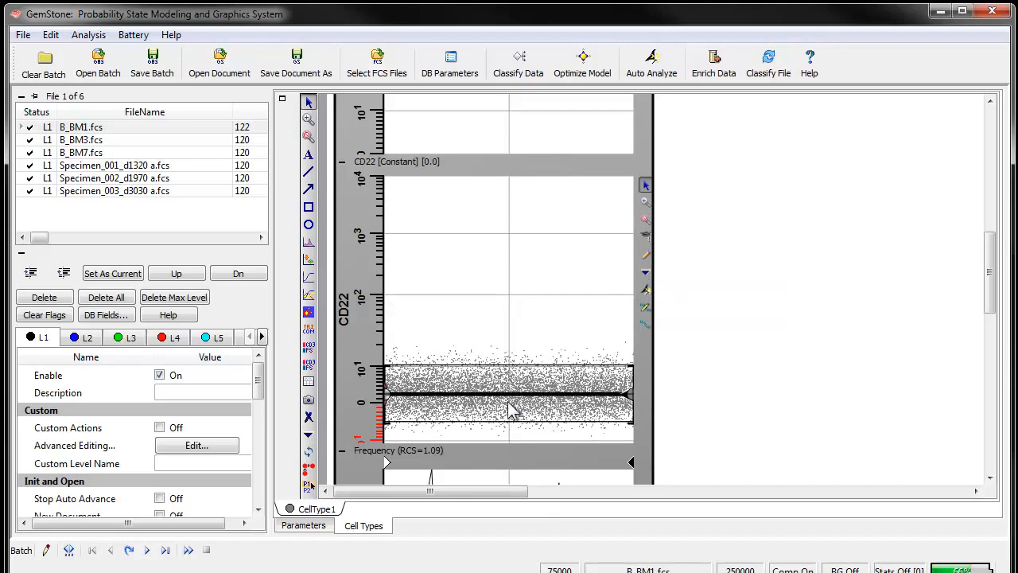
# Set the distribution type of the CD22 expression profile to Low Pass.
pyautogui.click(646, 256)
pyautogui.click(639, 333)
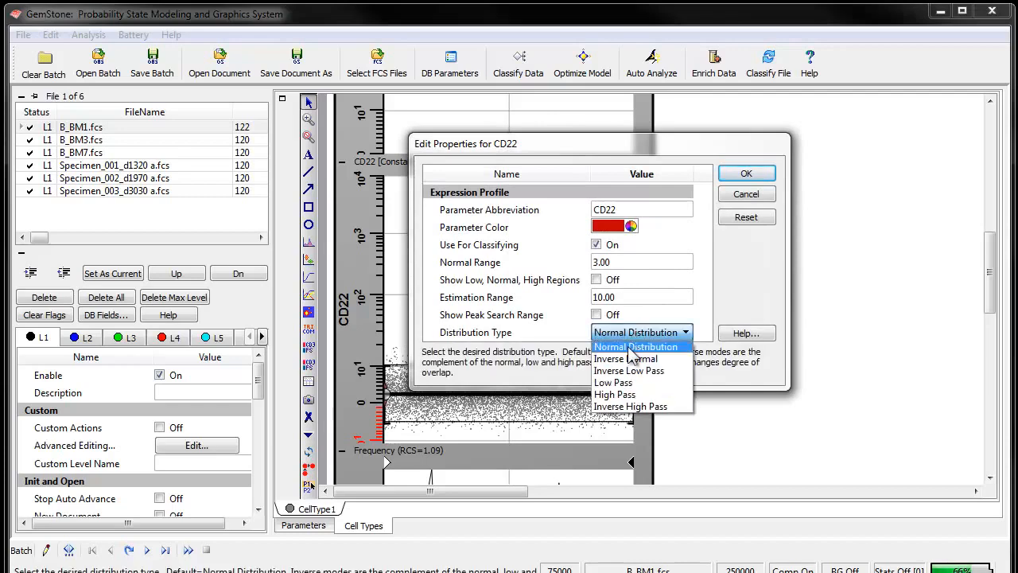
pyautogui.click(620, 387)
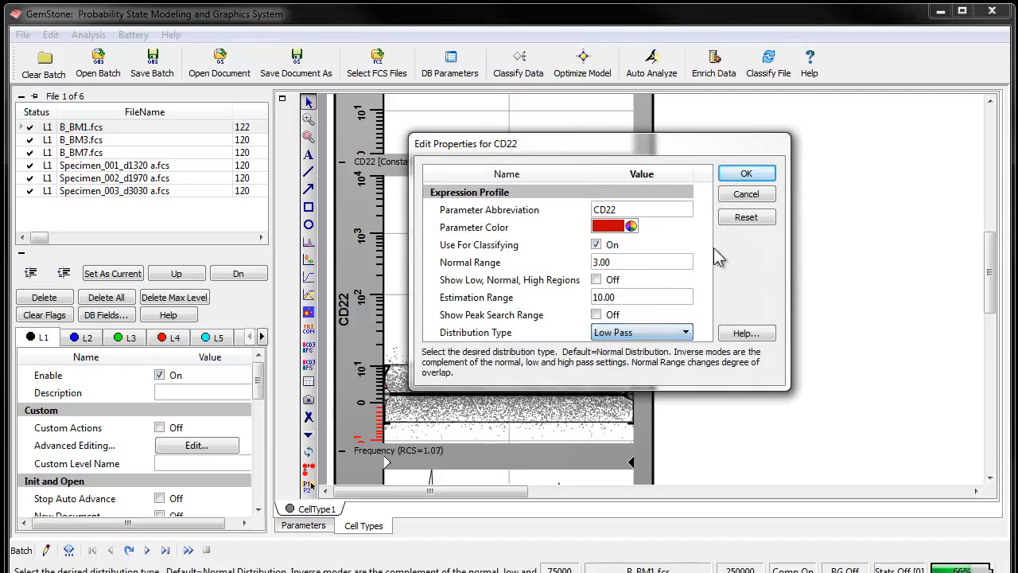
pyautogui.click(740, 174)
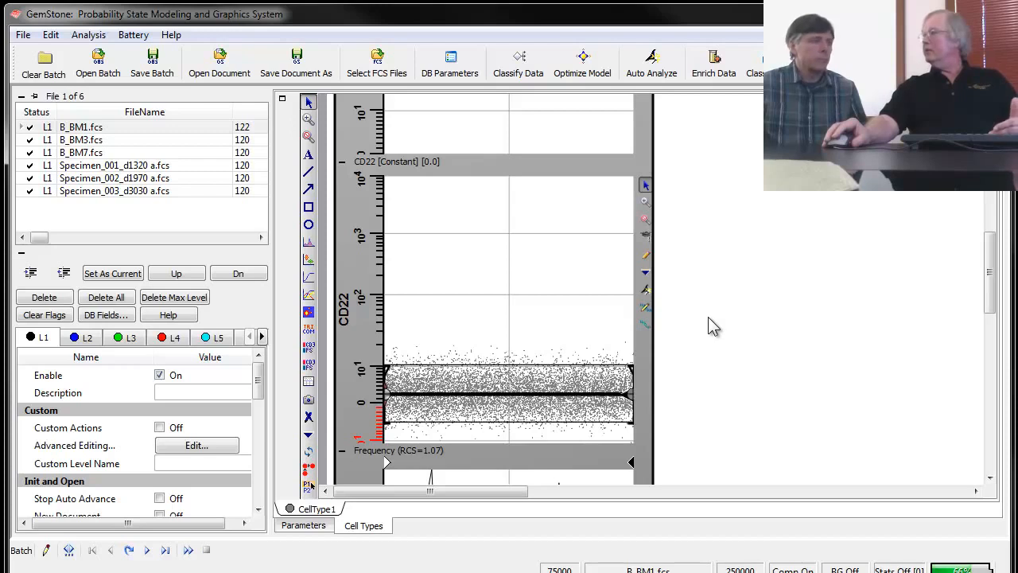
# Rename the first cell type, CellType1, as CD19-.
pyautogui.rightClick(324, 518)
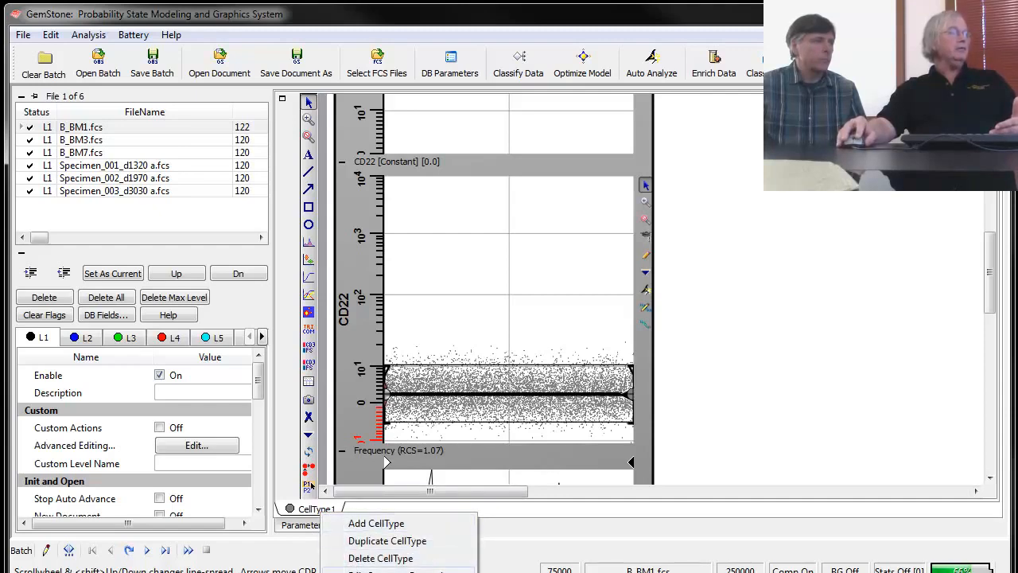
pyautogui.click(398, 570)
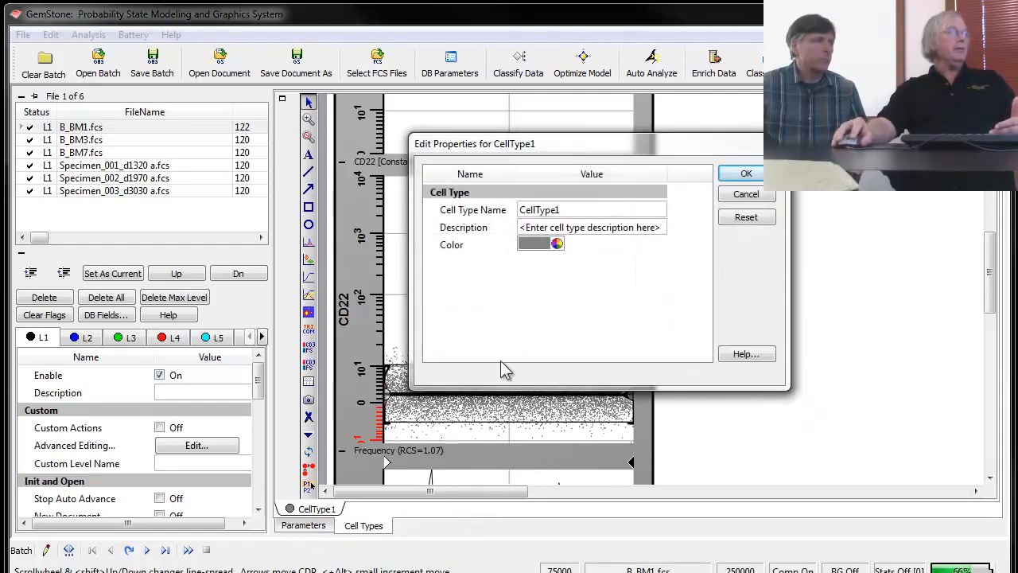
pyautogui.click(569, 209)
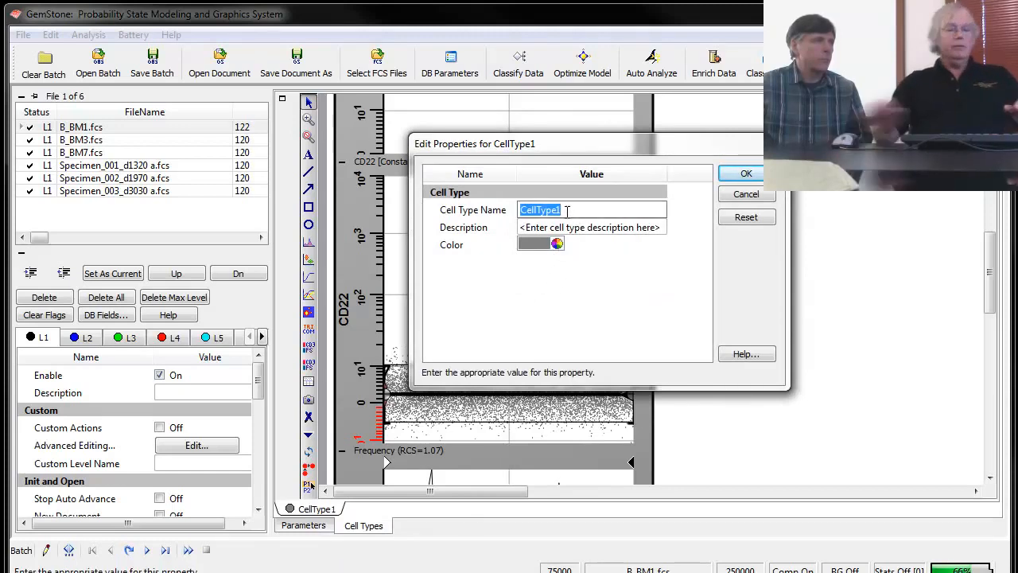
pyautogui.write('C')
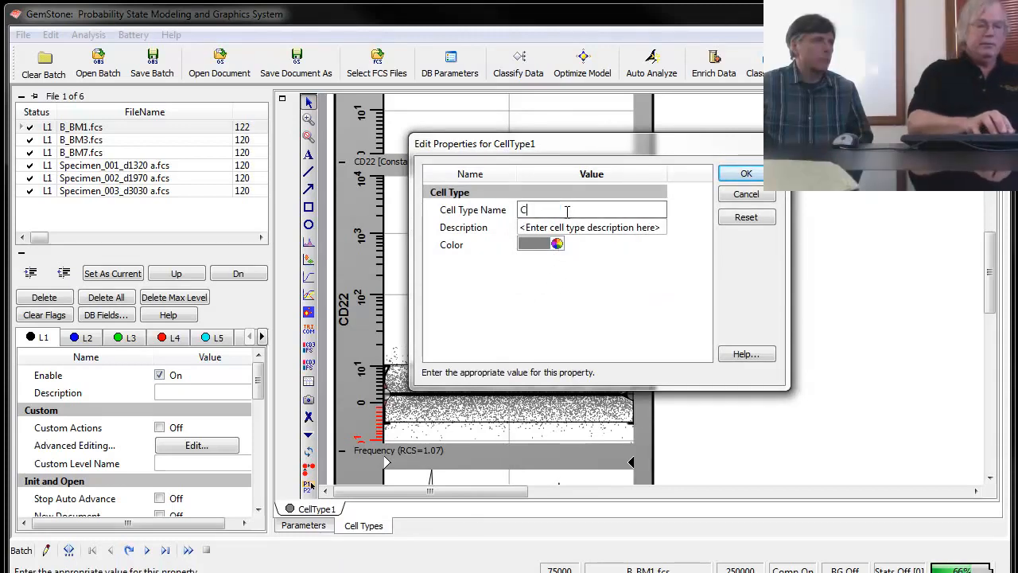
pyautogui.write('D19-')
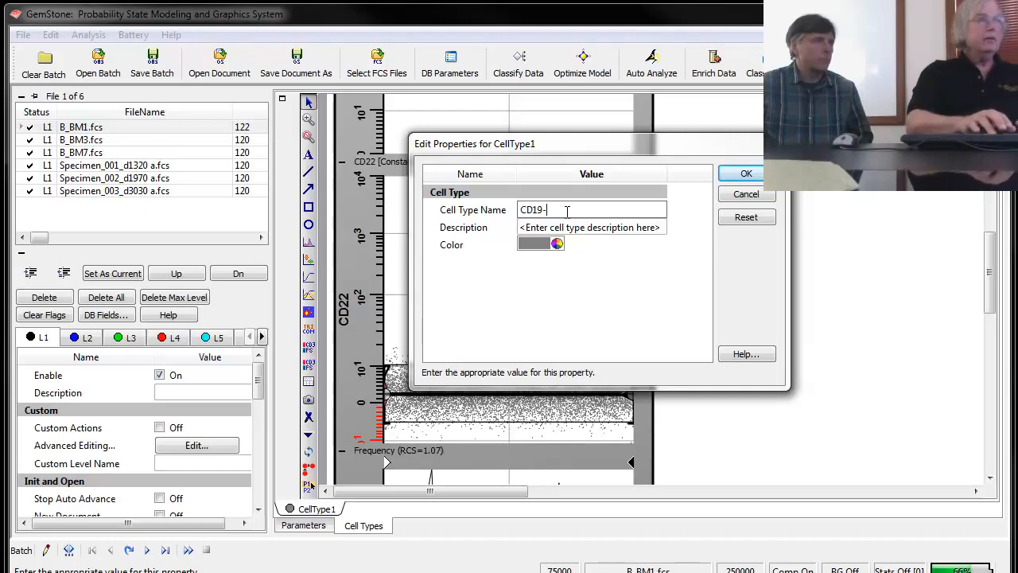
pyautogui.click(752, 173)
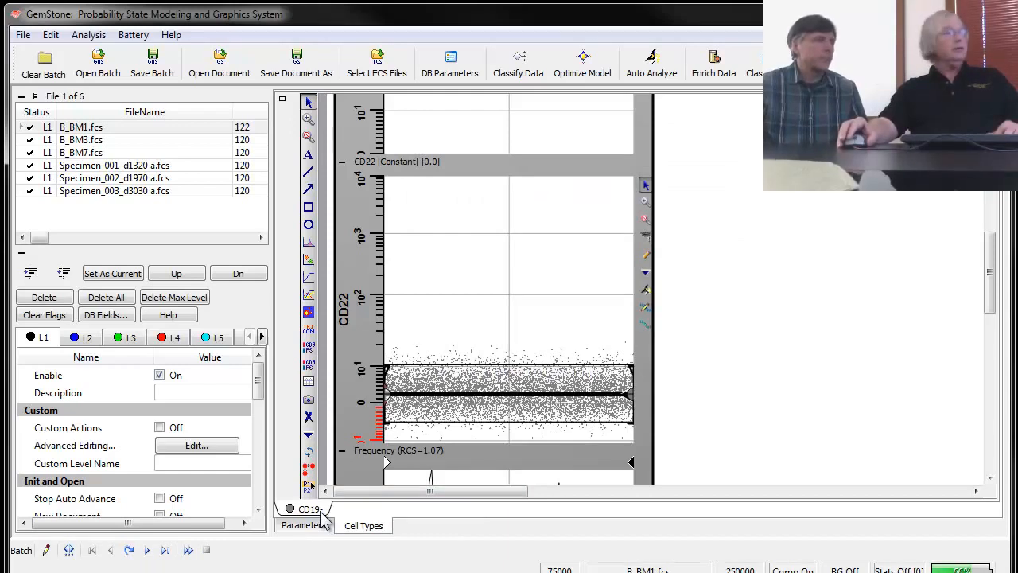
# Duplicate the CD19- cell type with its expression profiles linked to the original and name the copy CD19+.
pyautogui.rightClick(318, 513)
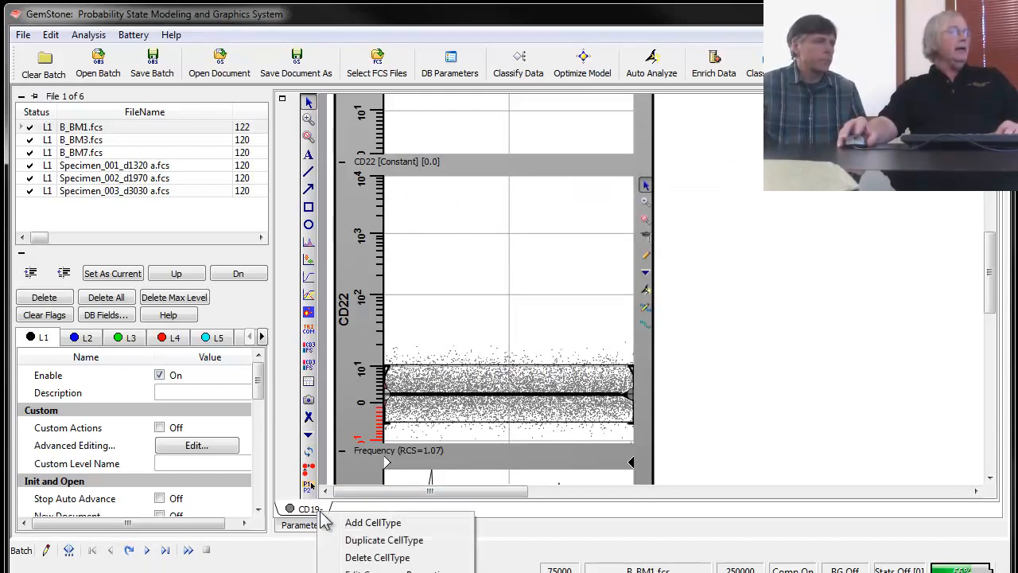
pyautogui.click(384, 540)
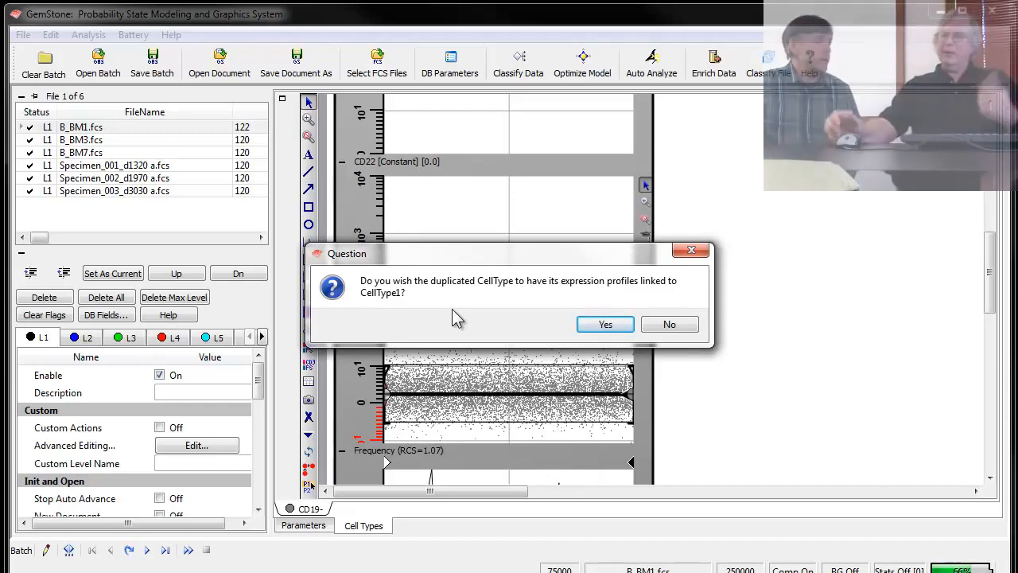
pyautogui.click(602, 327)
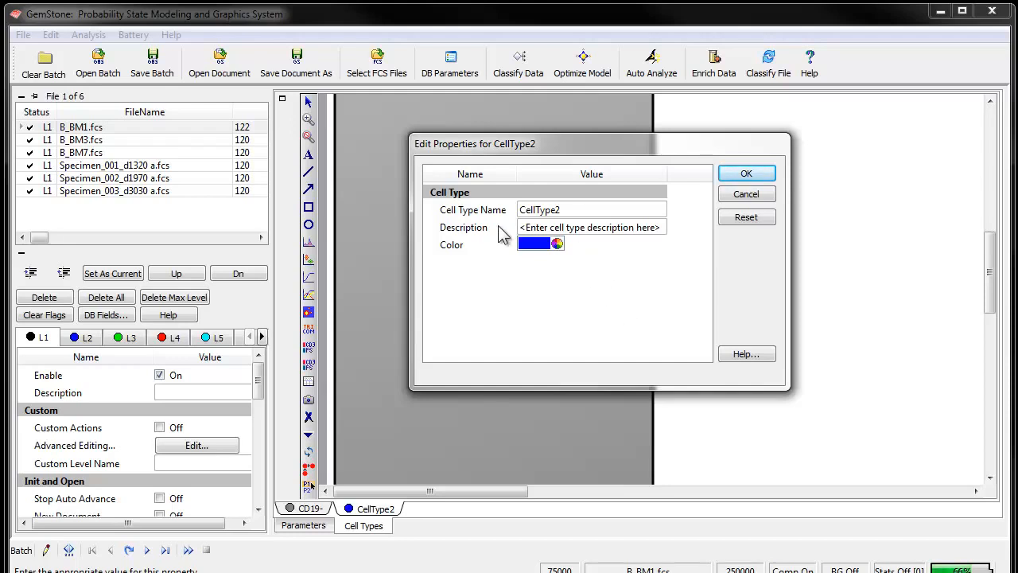
pyautogui.click(565, 210)
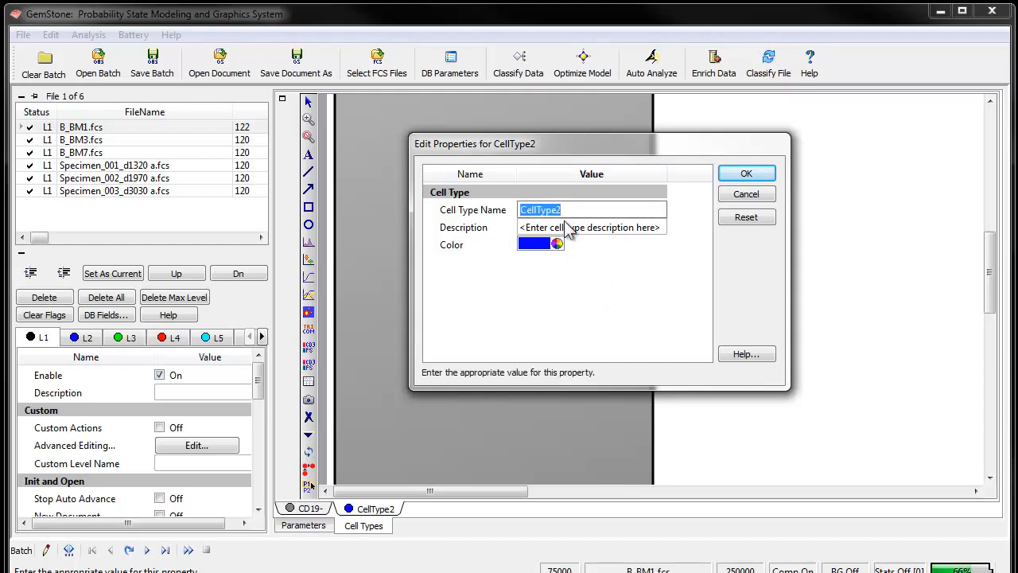
pyautogui.write('CD19+')
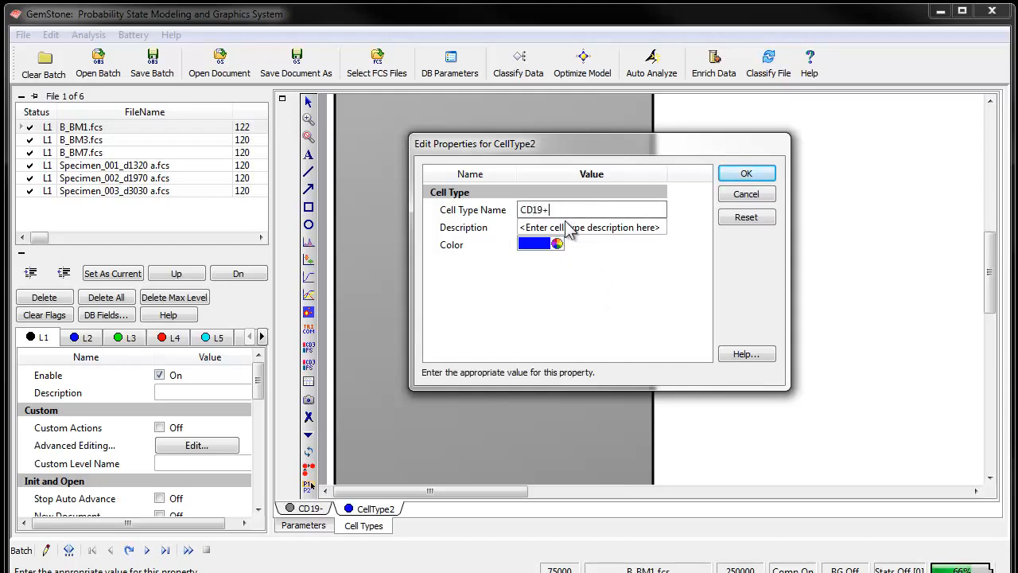
pyautogui.click(742, 174)
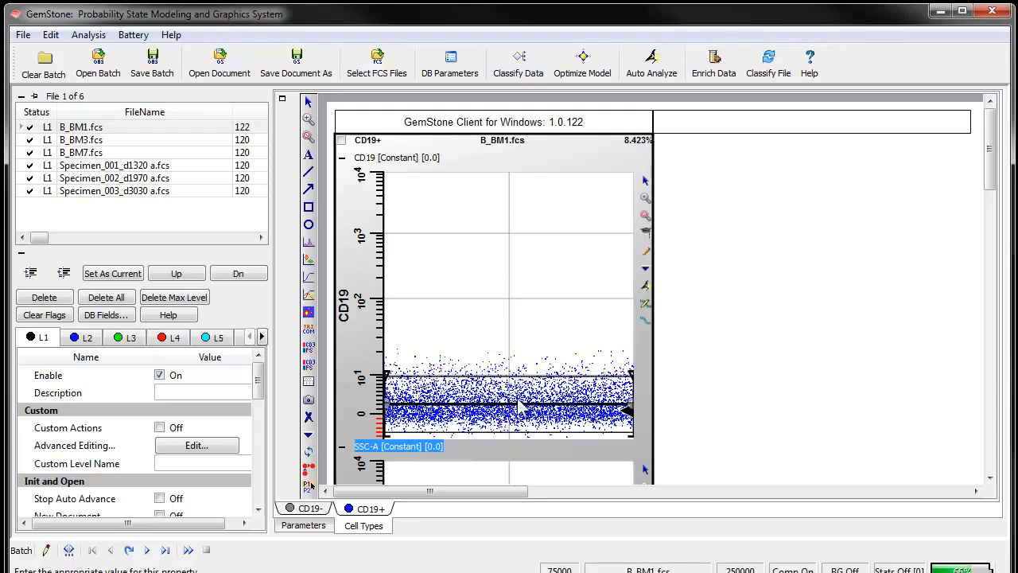
# Set the distribution type of the CD19+ cell type's CD19 expression profile to Inverse Low Pass.
pyautogui.click(650, 257)
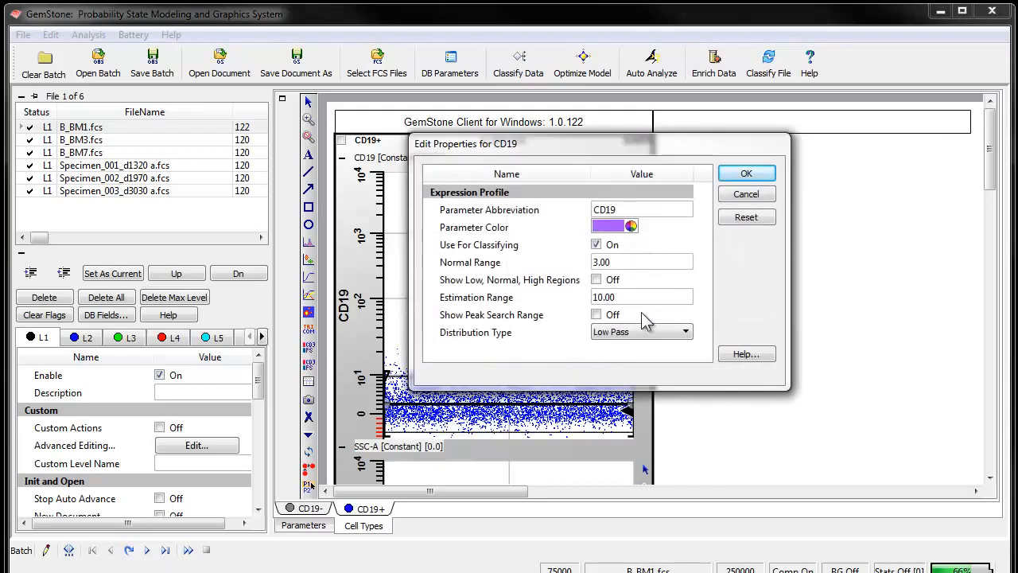
pyautogui.click(619, 333)
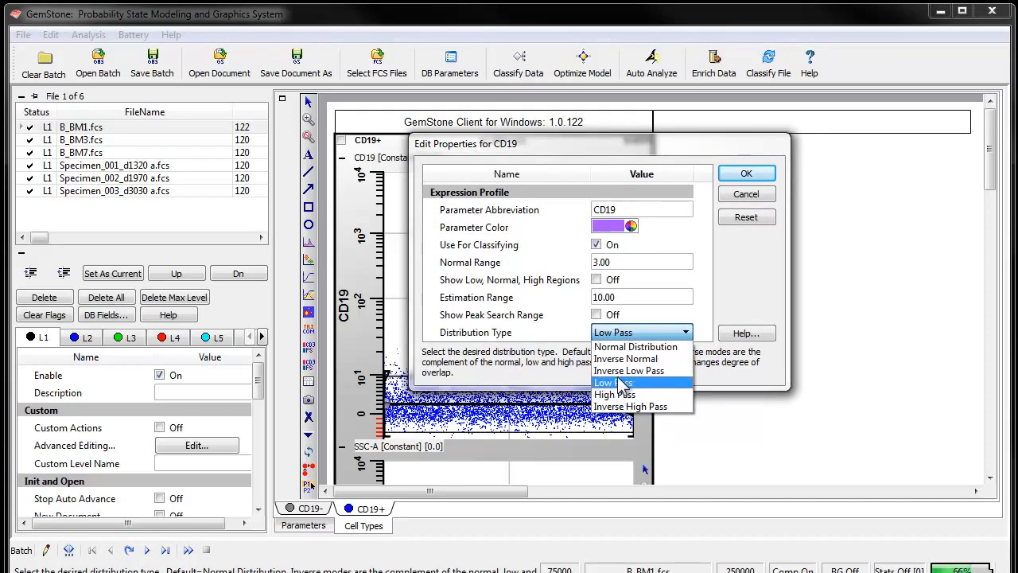
pyautogui.click(625, 370)
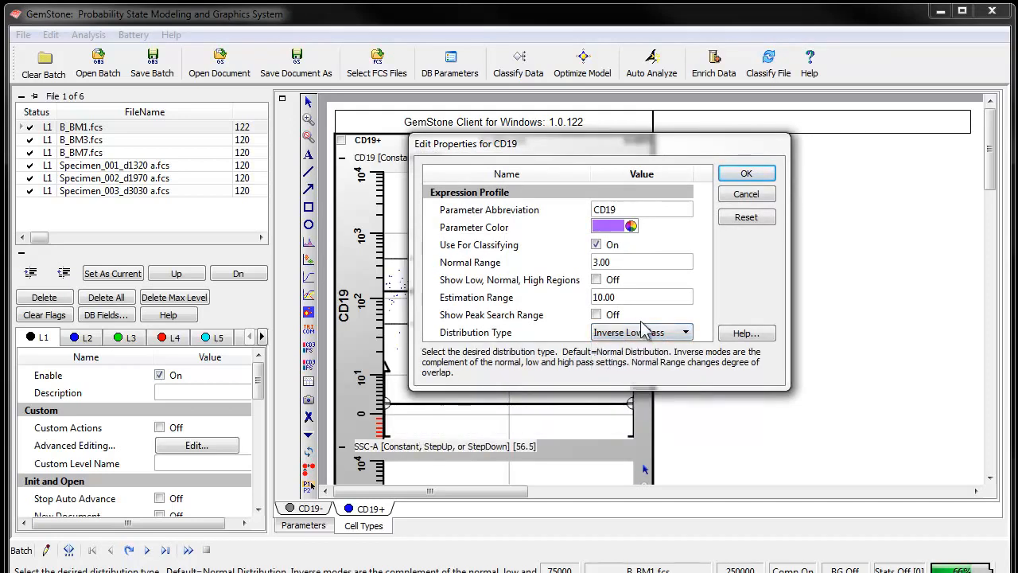
pyautogui.click(736, 179)
# Set the distribution type of the CD19+ cell type's CD22 expression profile to Inverse Low Pass.
pyautogui.scroll(-10, 711, 273)
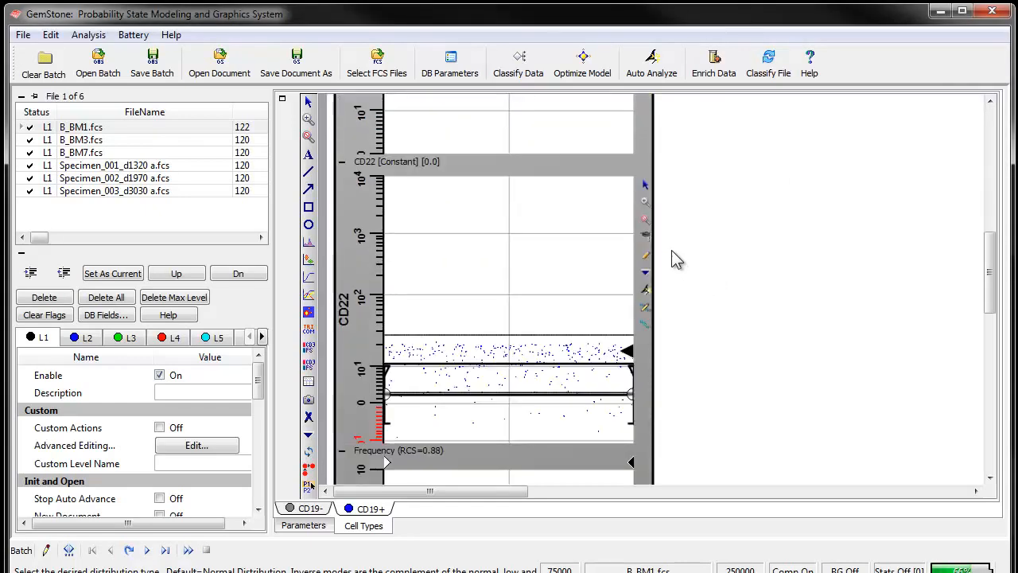
pyautogui.click(647, 256)
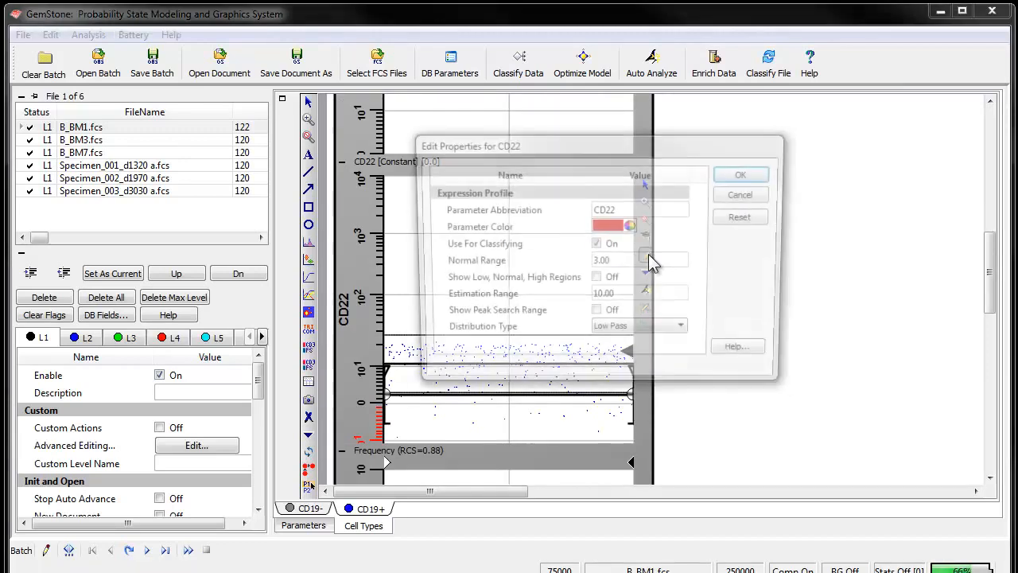
pyautogui.click(634, 332)
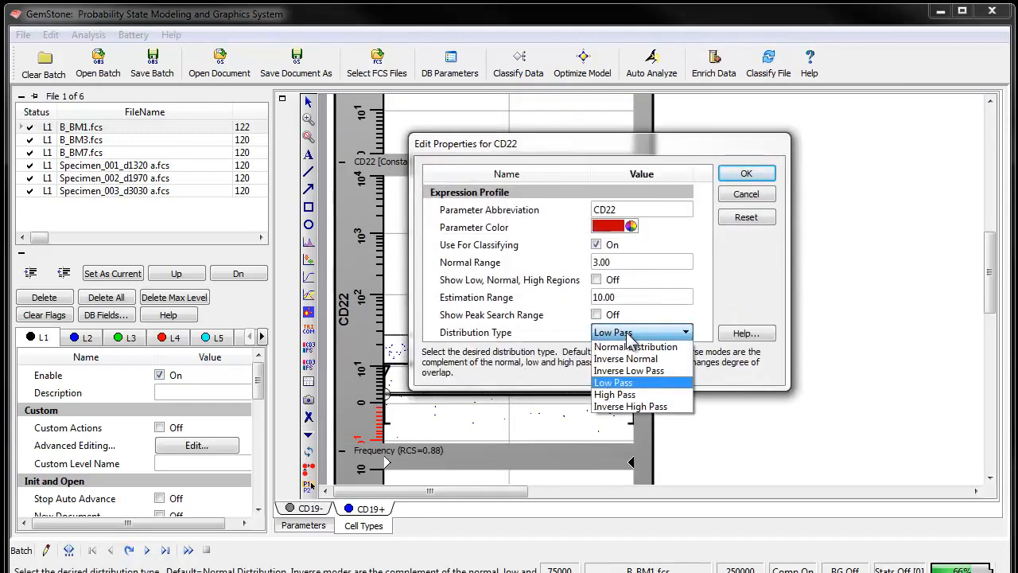
pyautogui.click(627, 371)
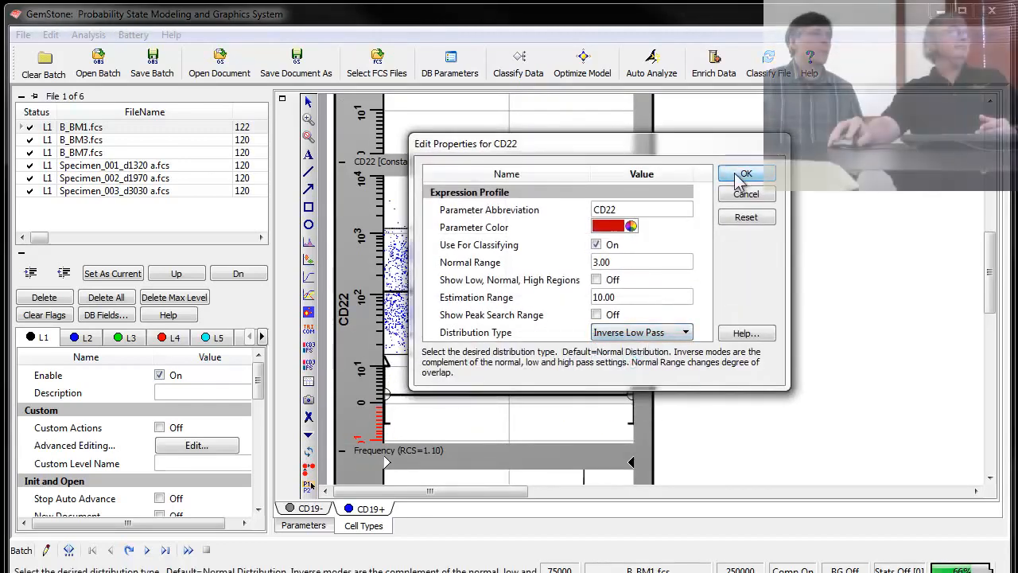
pyautogui.click(746, 173)
# Add a CD19 frequency histogram in the blank area beside the CD19+ expression profile plots.
pyautogui.scroll(3, 734, 300)
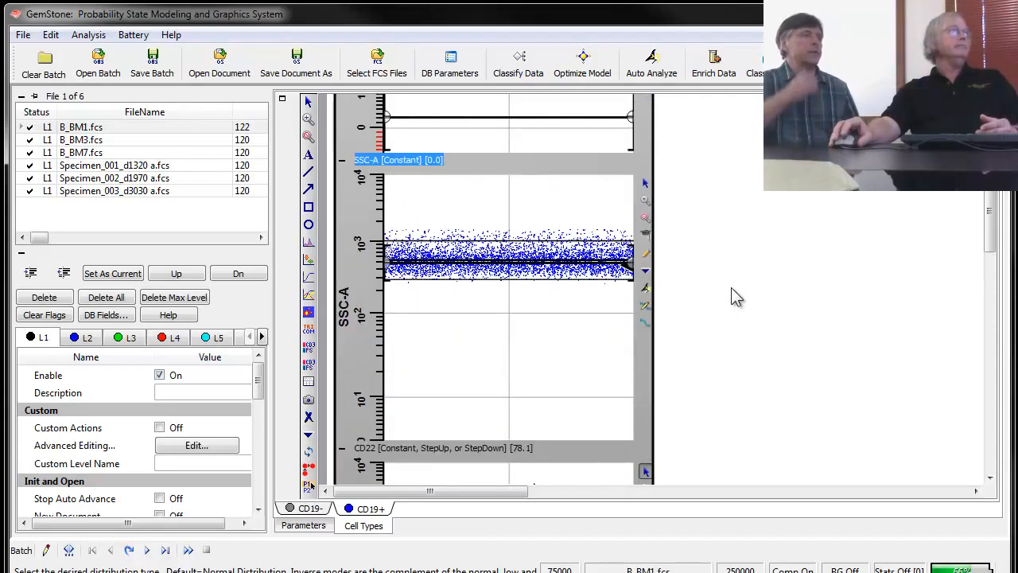
pyautogui.scroll(3, 733, 290)
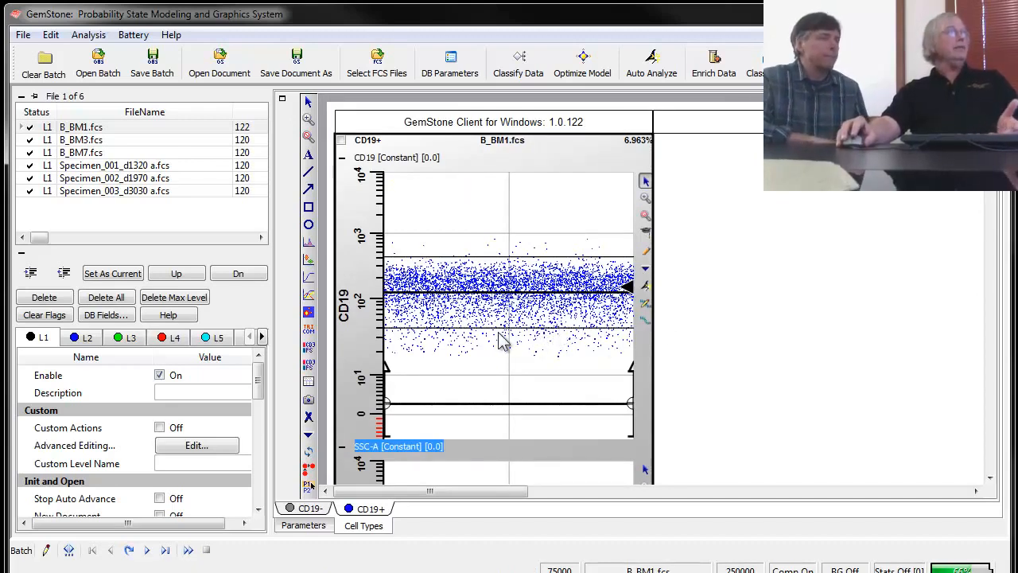
pyautogui.click(310, 246)
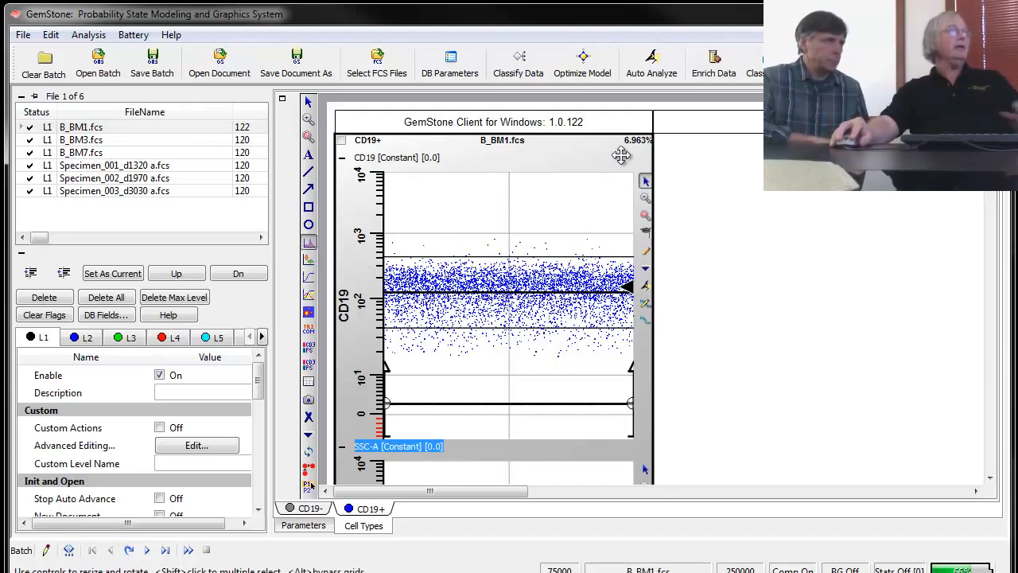
pyautogui.click(672, 151)
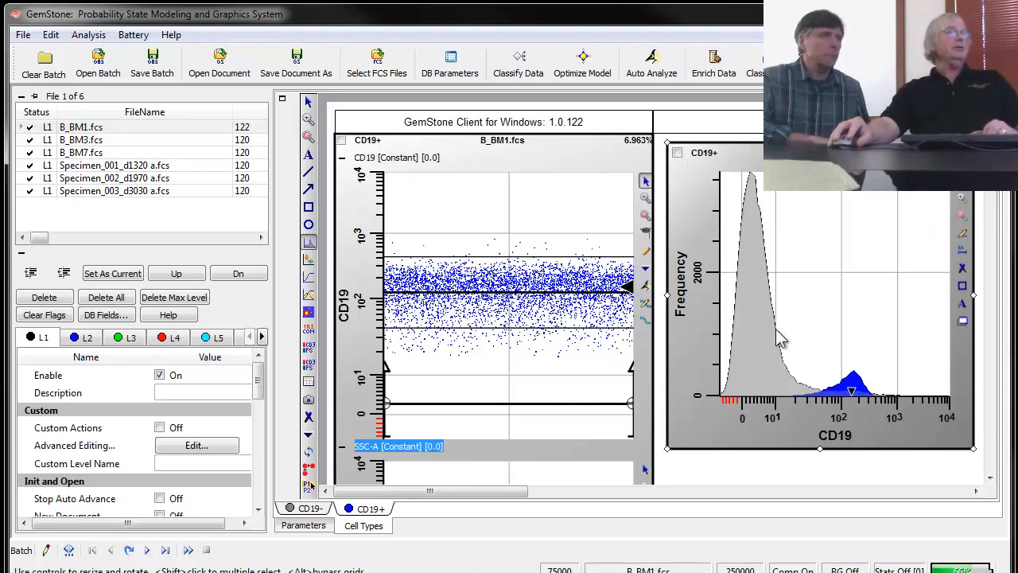
# In the CD19 histogram's graphic options, deactivate the Unclassified plot and activate the Other CellTypes plot.
pyautogui.doubleClick(810, 286)
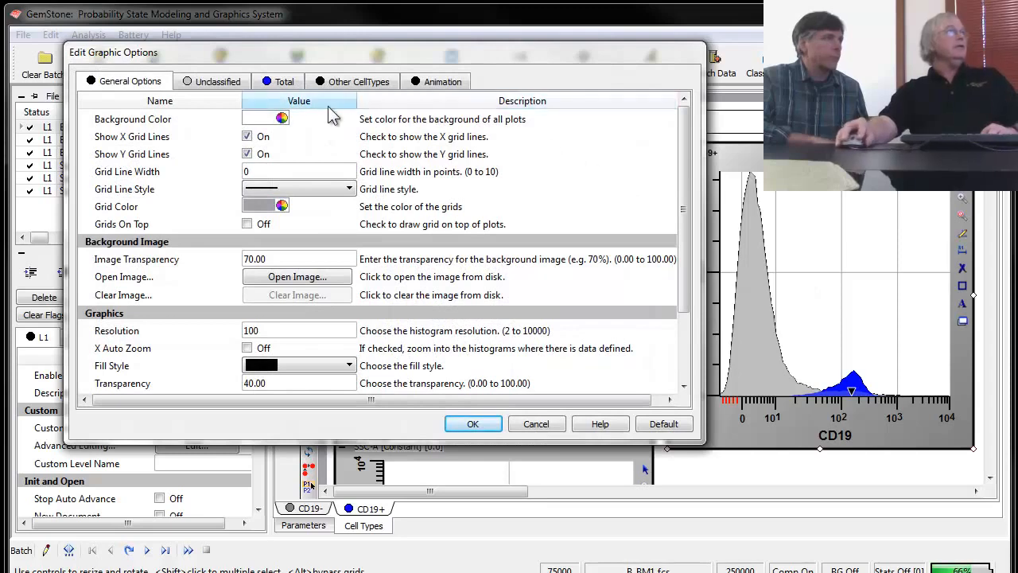
pyautogui.click(207, 81)
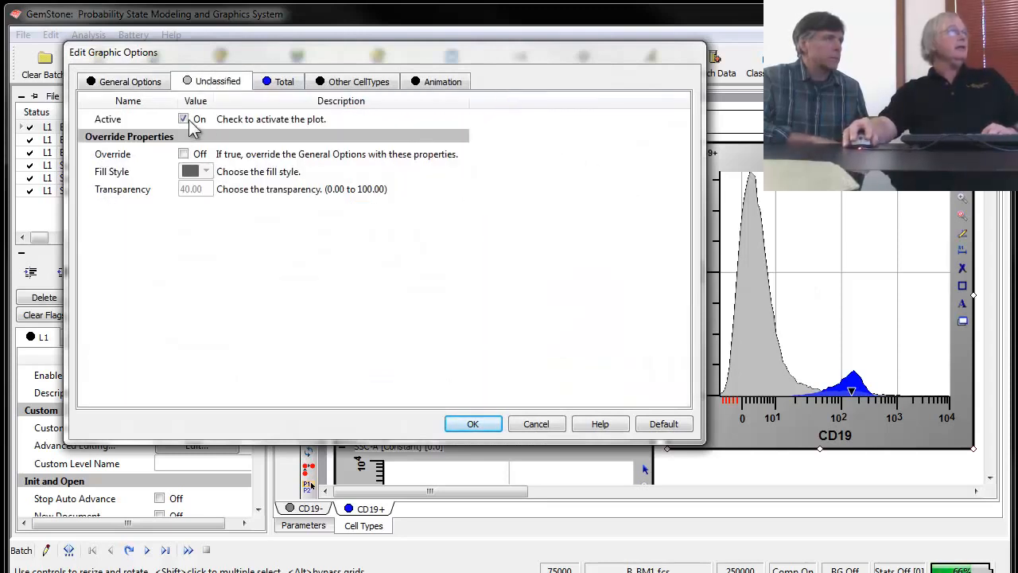
pyautogui.click(184, 119)
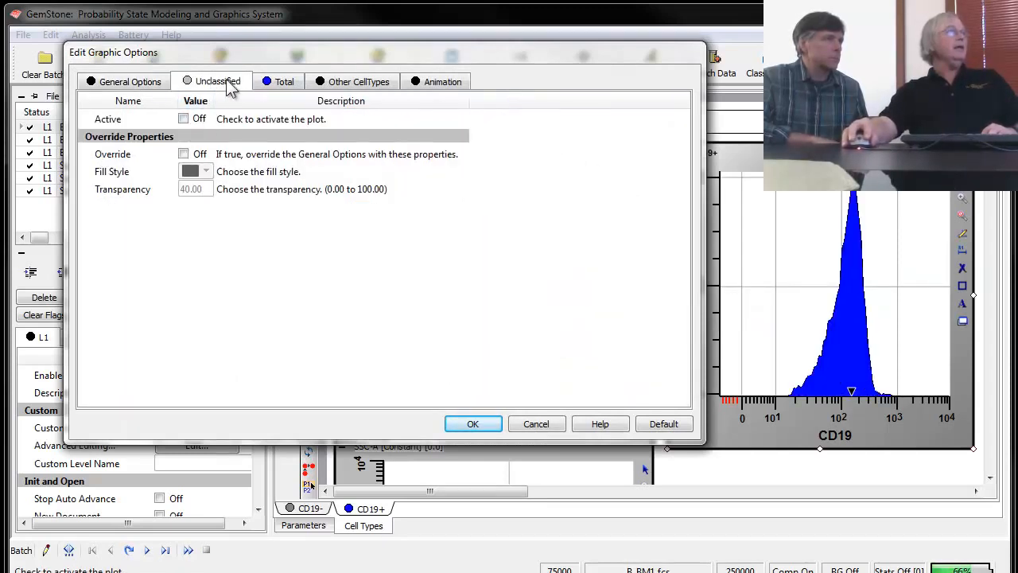
pyautogui.click(352, 83)
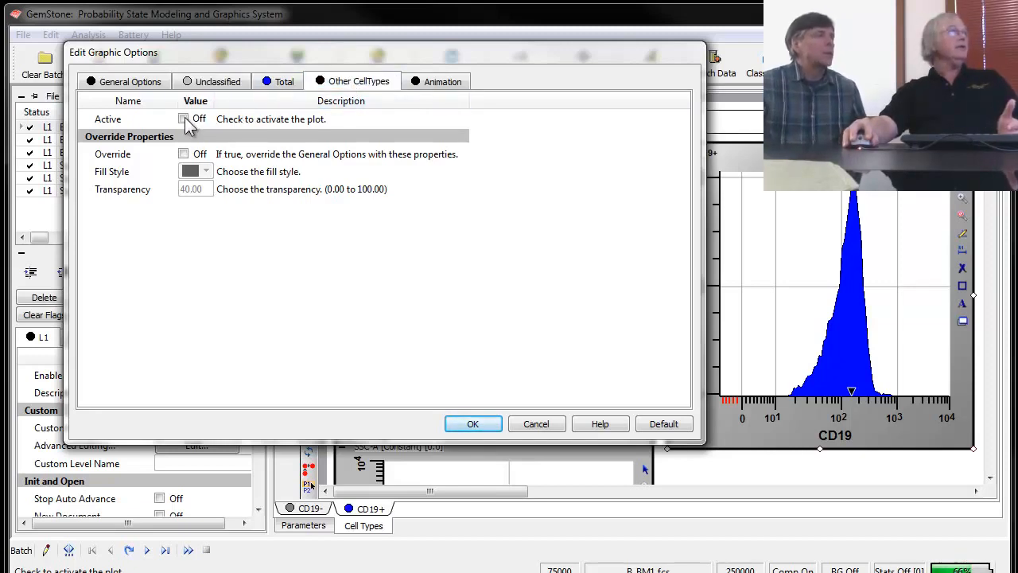
pyautogui.click(184, 119)
pyautogui.click(473, 424)
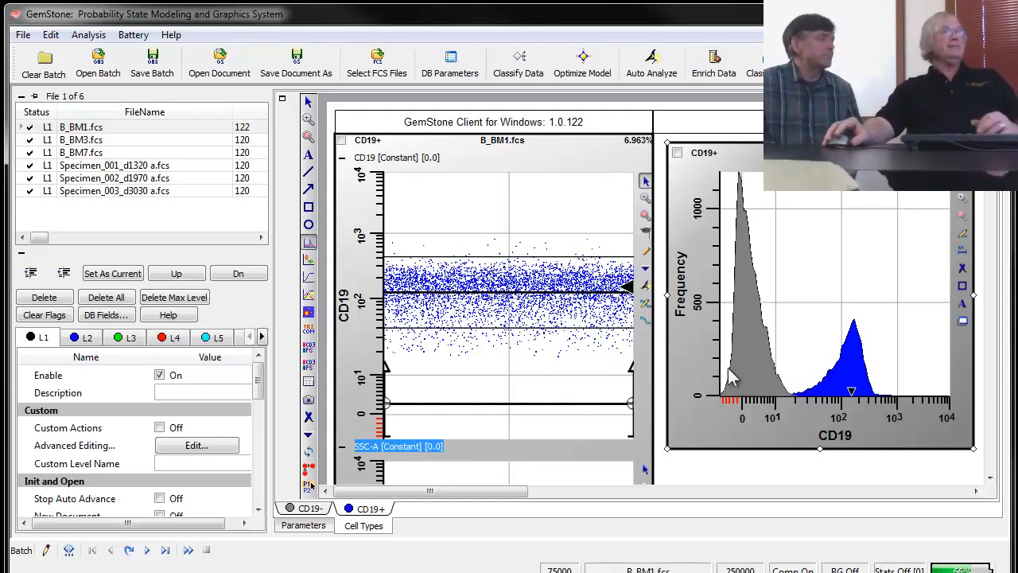
# Save the model as a template named B Cell 1.gs in the Models folder, replacing the existing file.
pyautogui.click(23, 35)
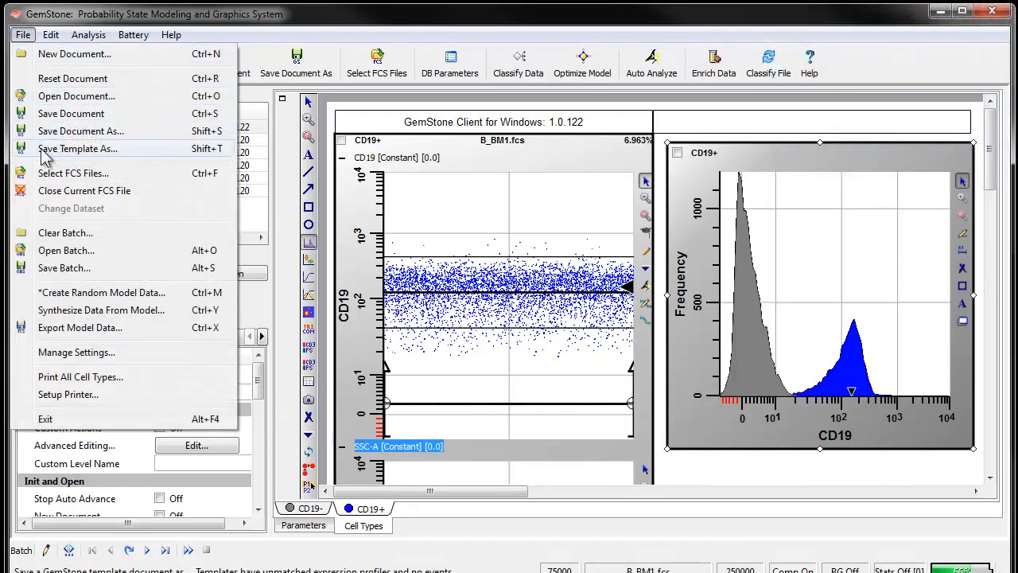
pyautogui.click(75, 151)
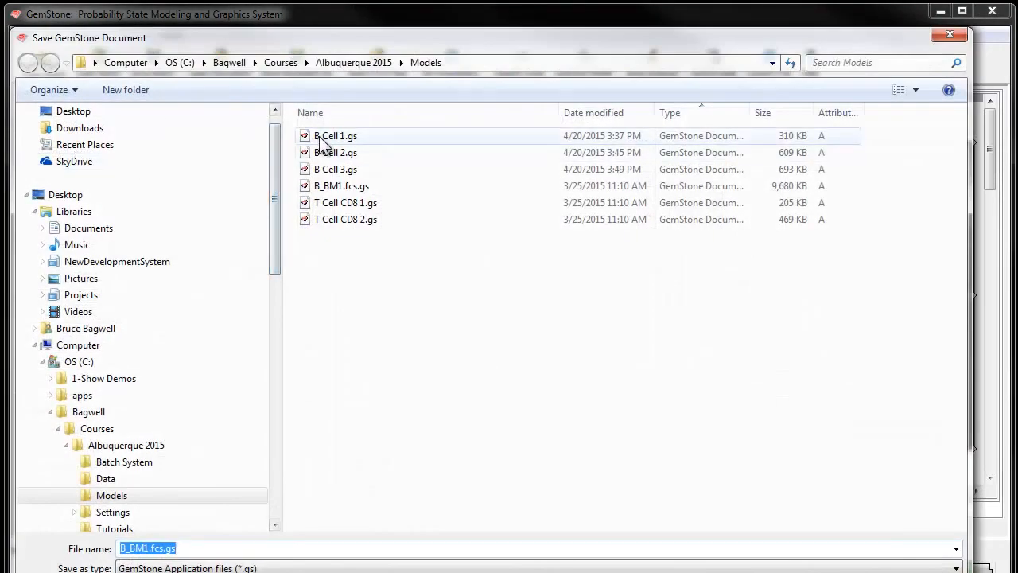
pyautogui.click(330, 137)
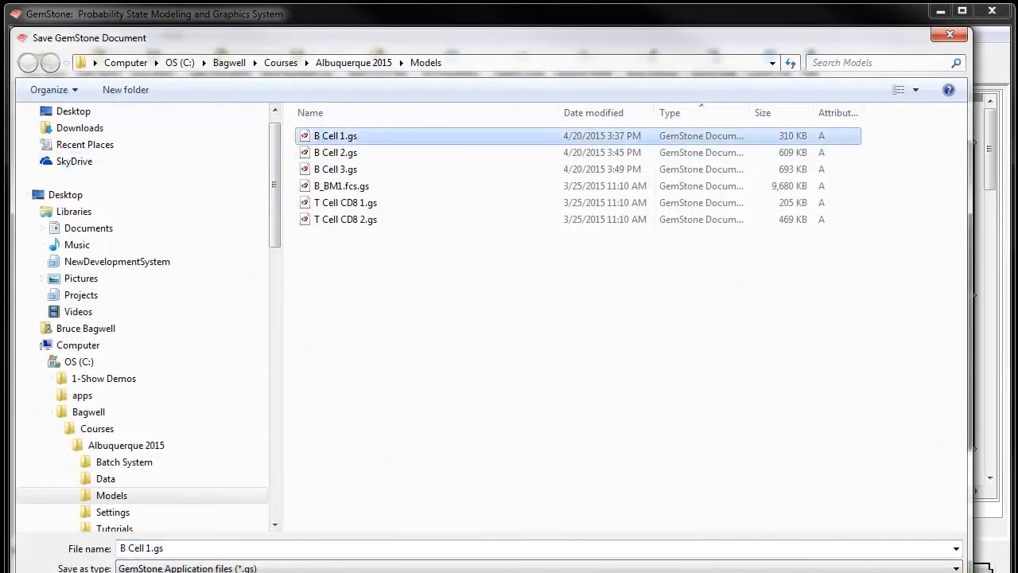
pyautogui.press('Return')
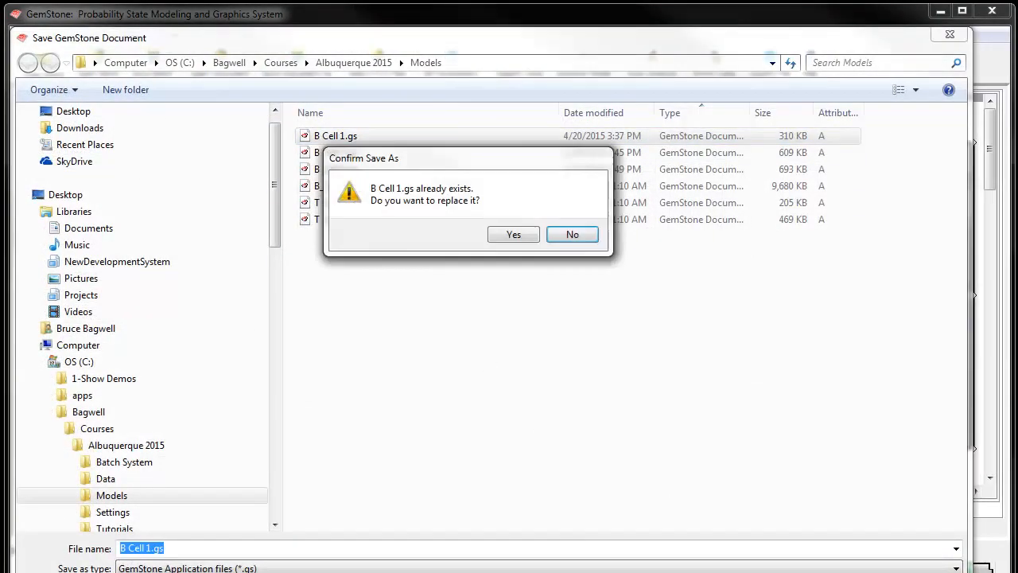
pyautogui.click(511, 238)
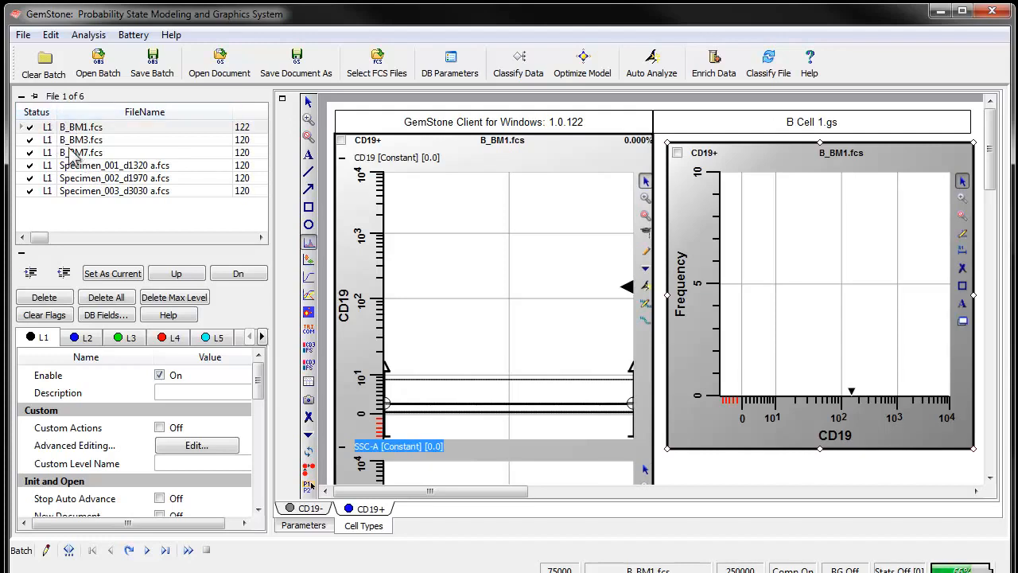
# Move the batch files B_BM1.fcs, B_BM3.fcs and B_BM7.fcs to level L2.
pyautogui.click(49, 129)
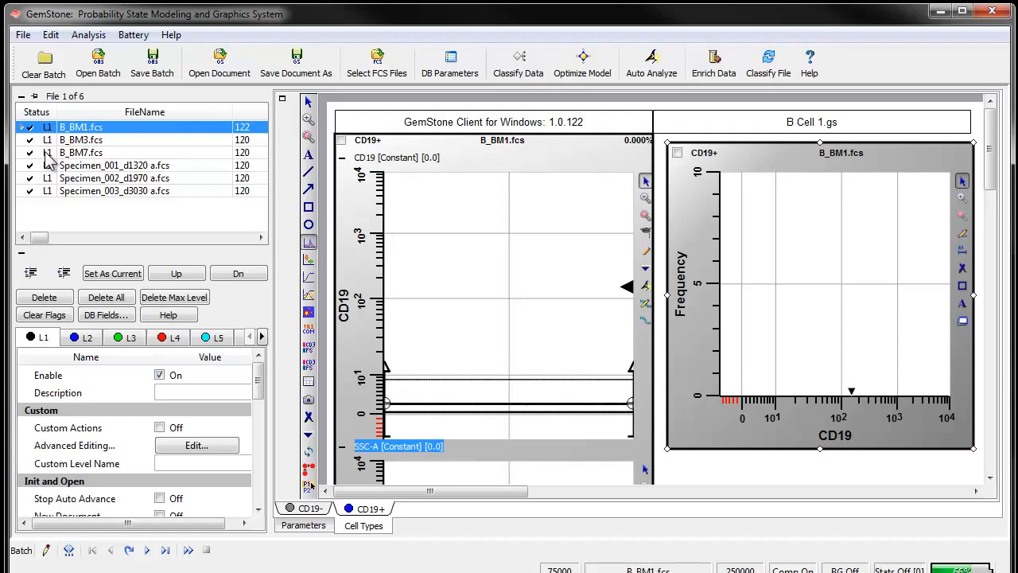
pyautogui.keyDown('shift'); pyautogui.click(47, 153); pyautogui.keyUp('shift')
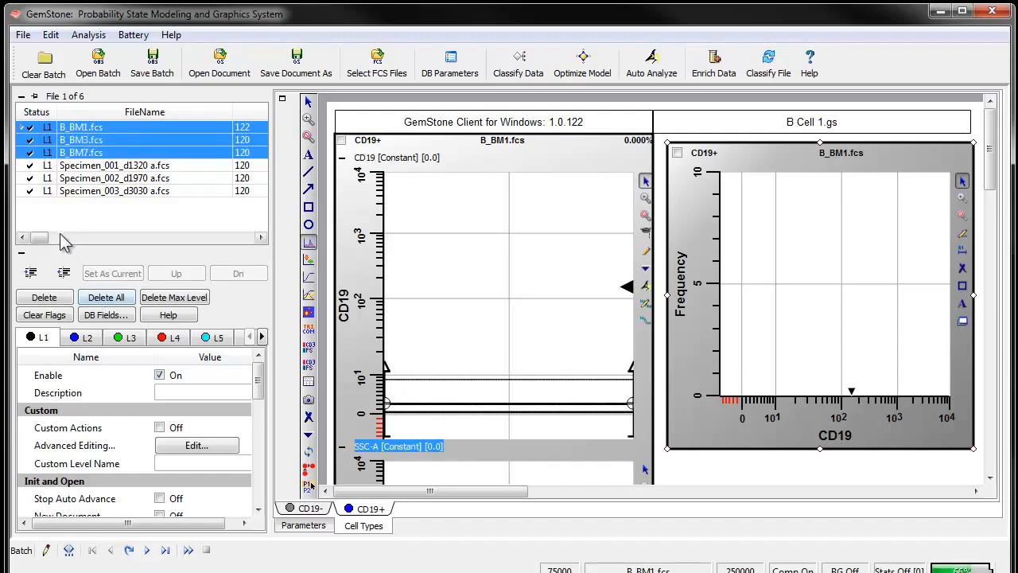
pyautogui.click(31, 272)
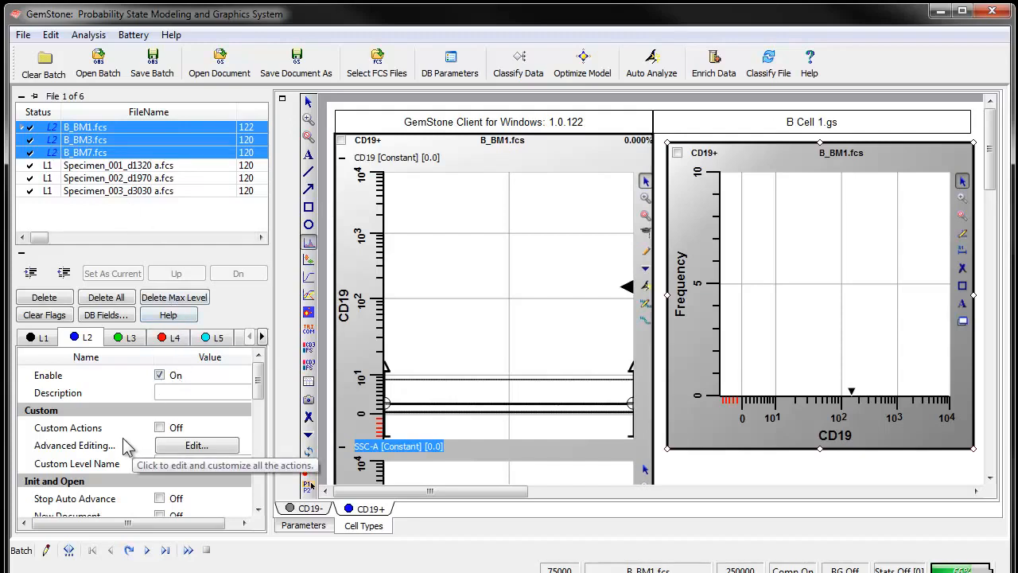
# In the L2 open template options, choose B Cell 1.gs from the Models folder as the target file.
pyautogui.scroll(-3, 112, 450)
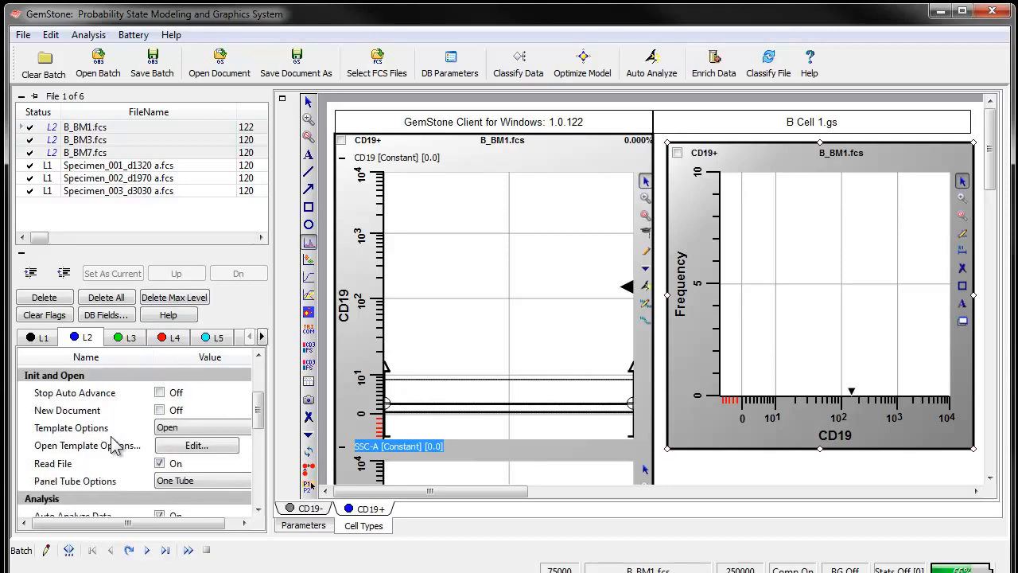
pyautogui.click(184, 445)
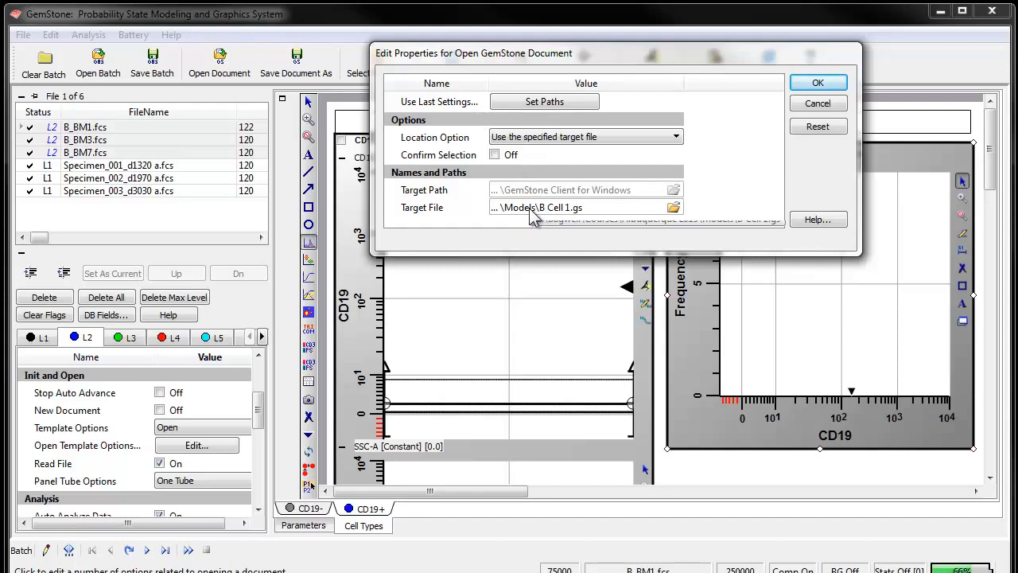
pyautogui.click(533, 209)
pyautogui.click(640, 163)
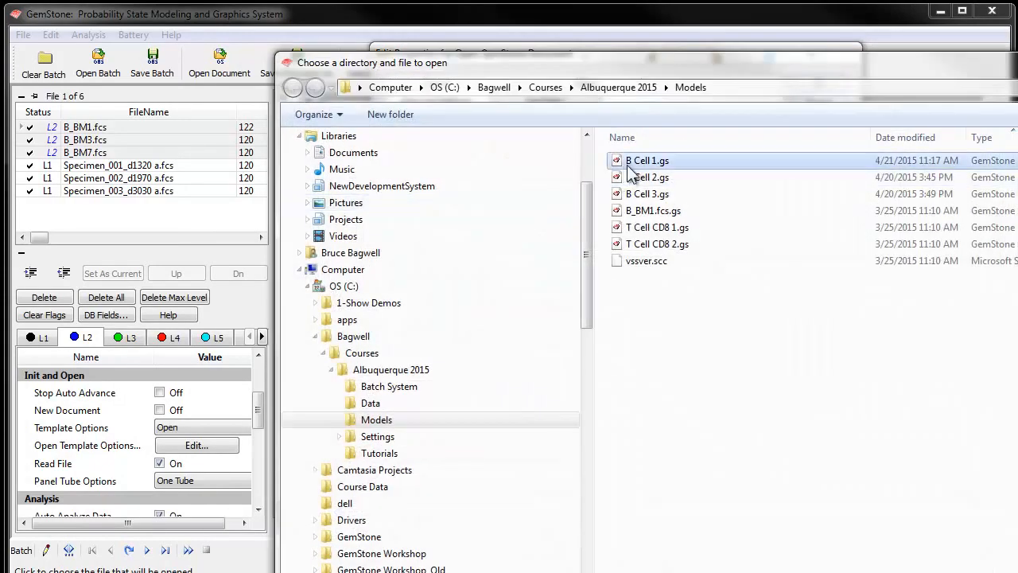
pyautogui.press('Return')
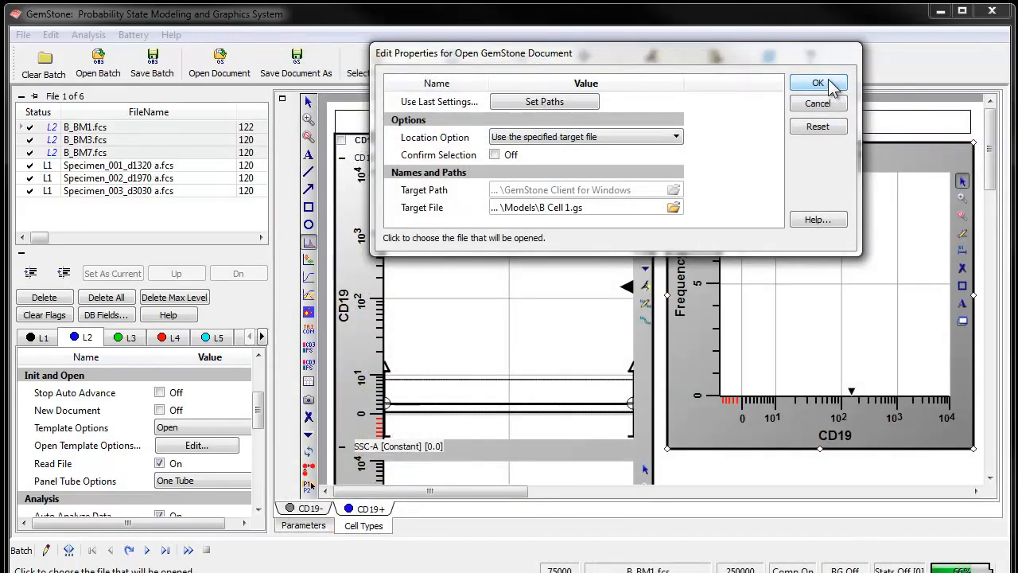
pyautogui.click(824, 85)
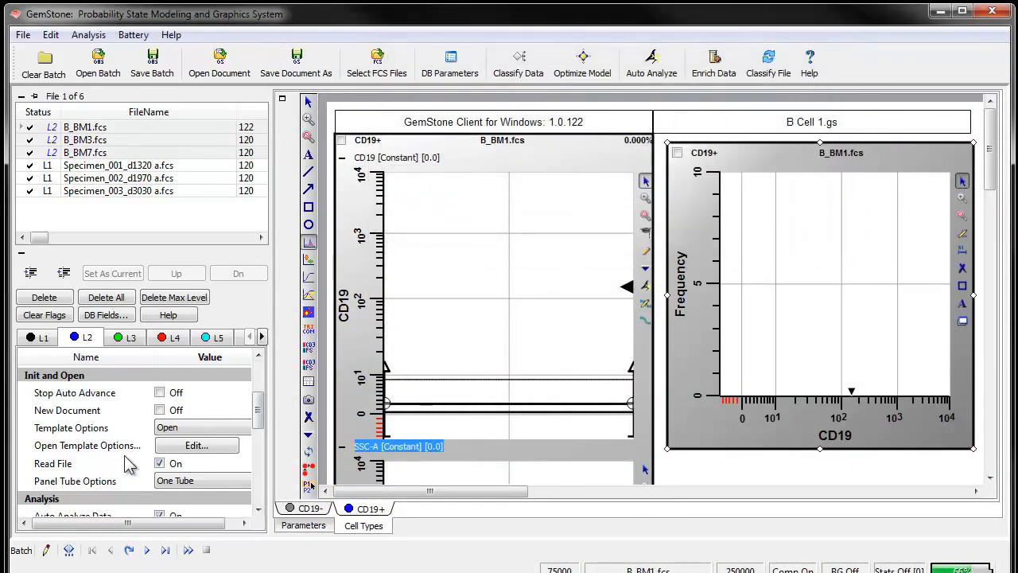
# Run the L2 batch files B_BM1.fcs, B_BM3.fcs and B_BM7.fcs one after another through the automatic analysis.
pyautogui.scroll(-3, 129, 463)
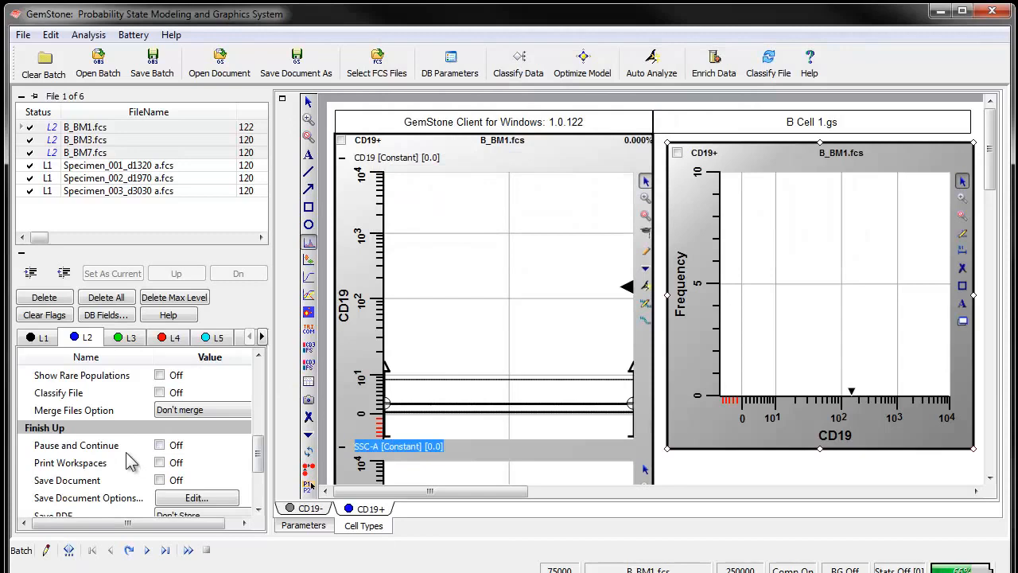
pyautogui.scroll(3, 130, 463)
pyautogui.scroll(-1, 131, 463)
pyautogui.scroll(-1, 130, 463)
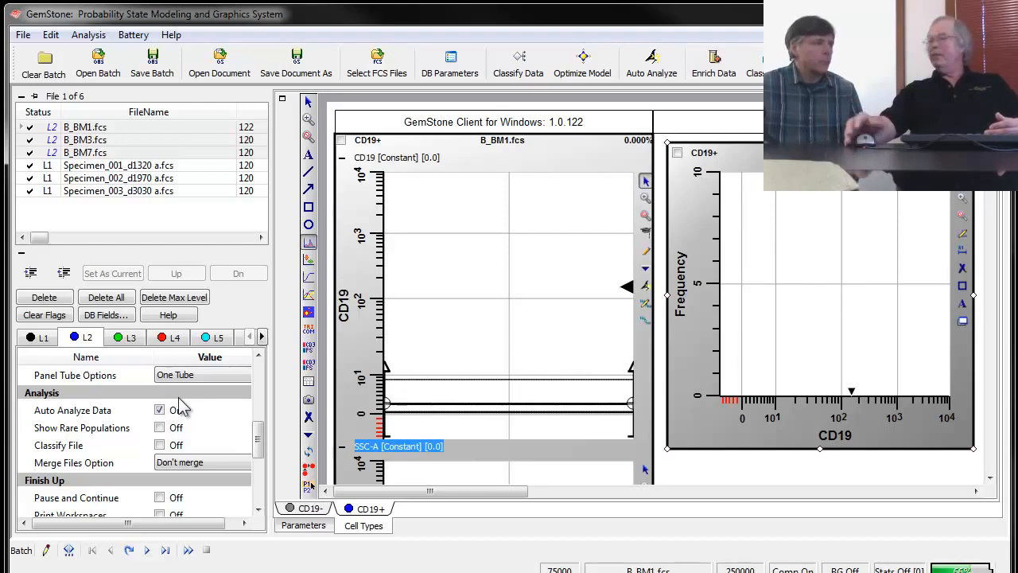
pyautogui.click(48, 127)
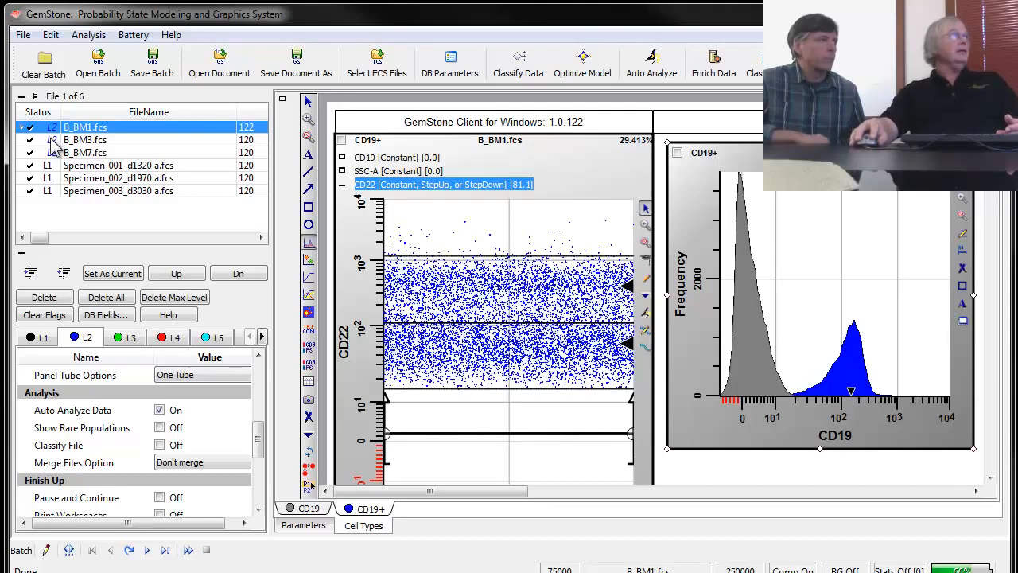
pyautogui.click(54, 148)
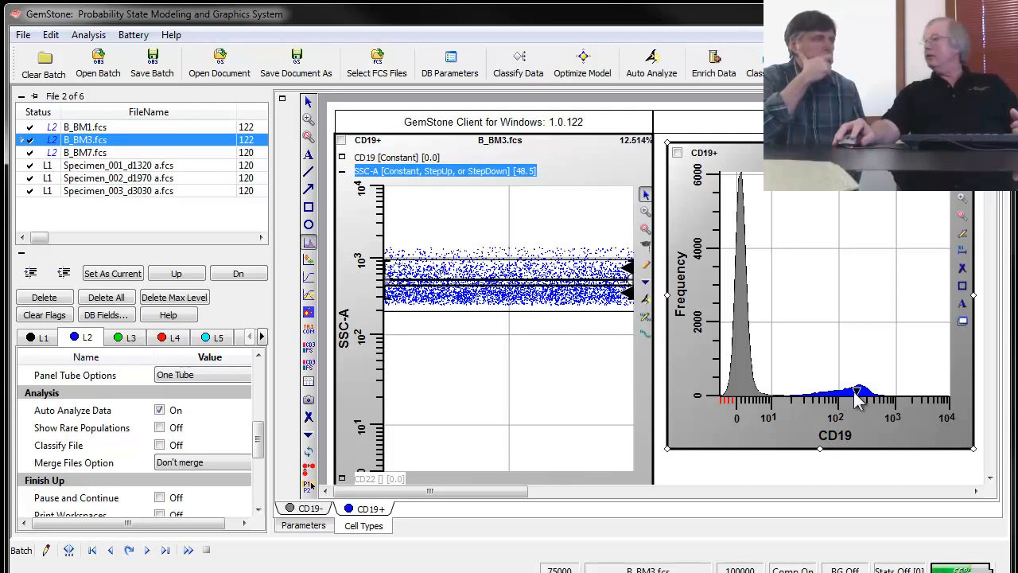
pyautogui.doubleClick(83, 153)
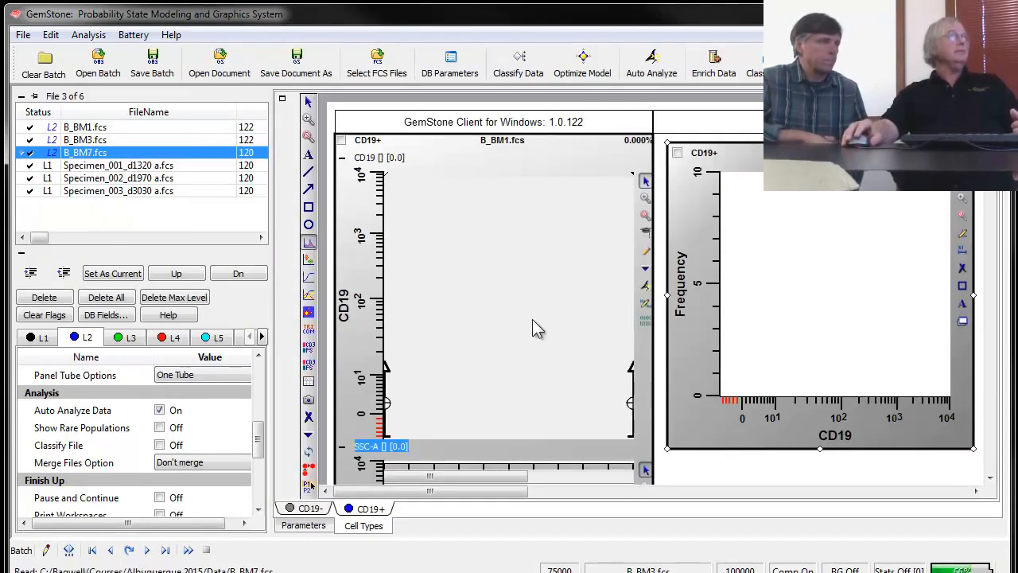